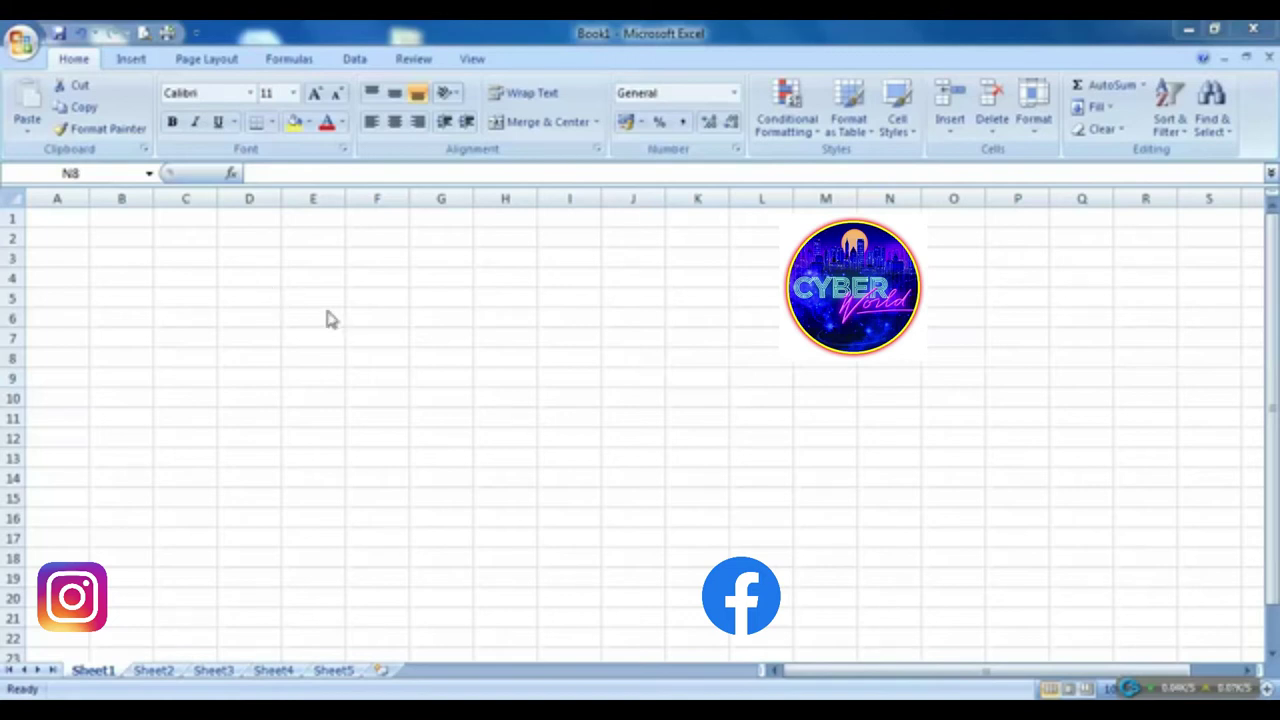
Select cell D5, then whole columns D, E, F and I, then D again
click(272, 296)
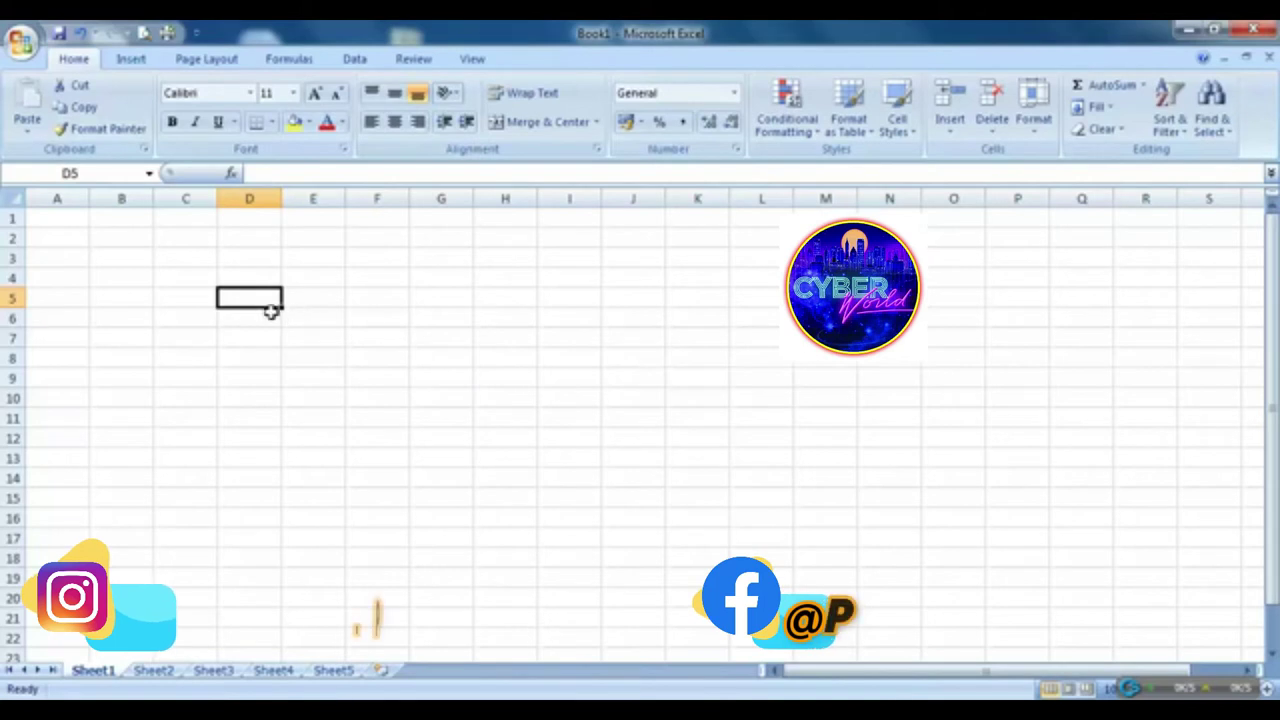
click(251, 198)
click(310, 197)
click(377, 198)
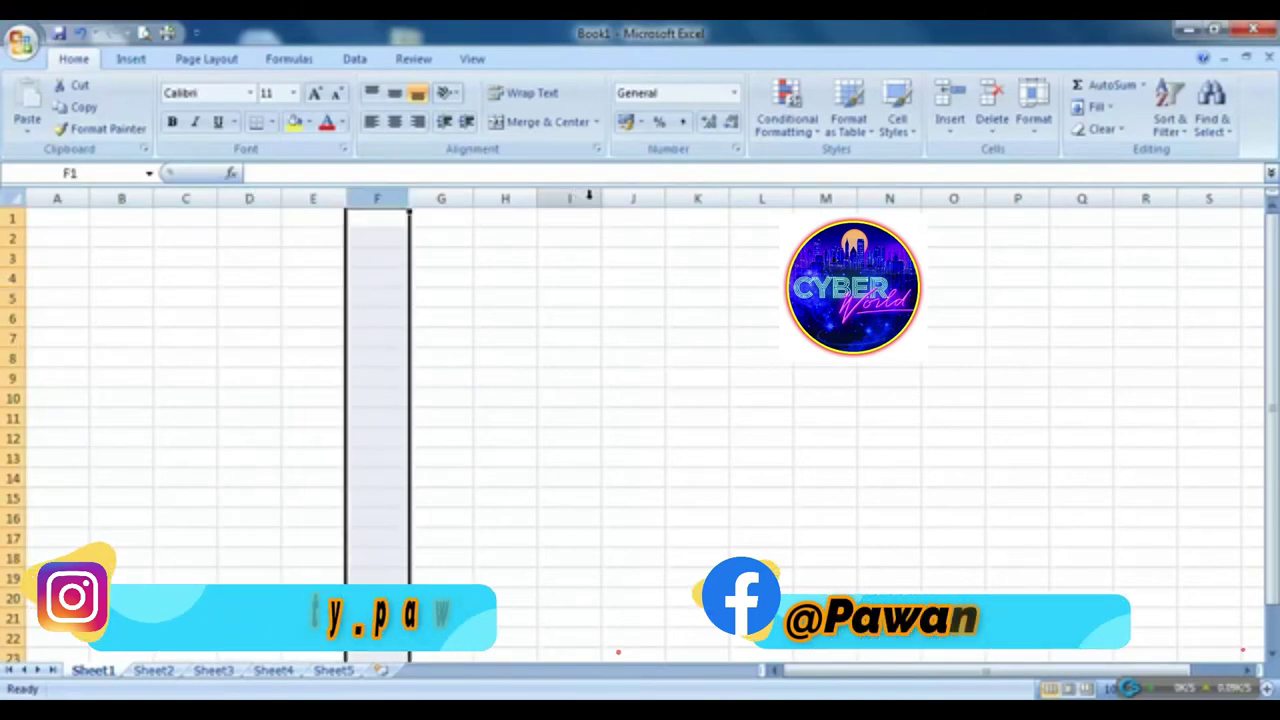
click(569, 198)
click(251, 198)
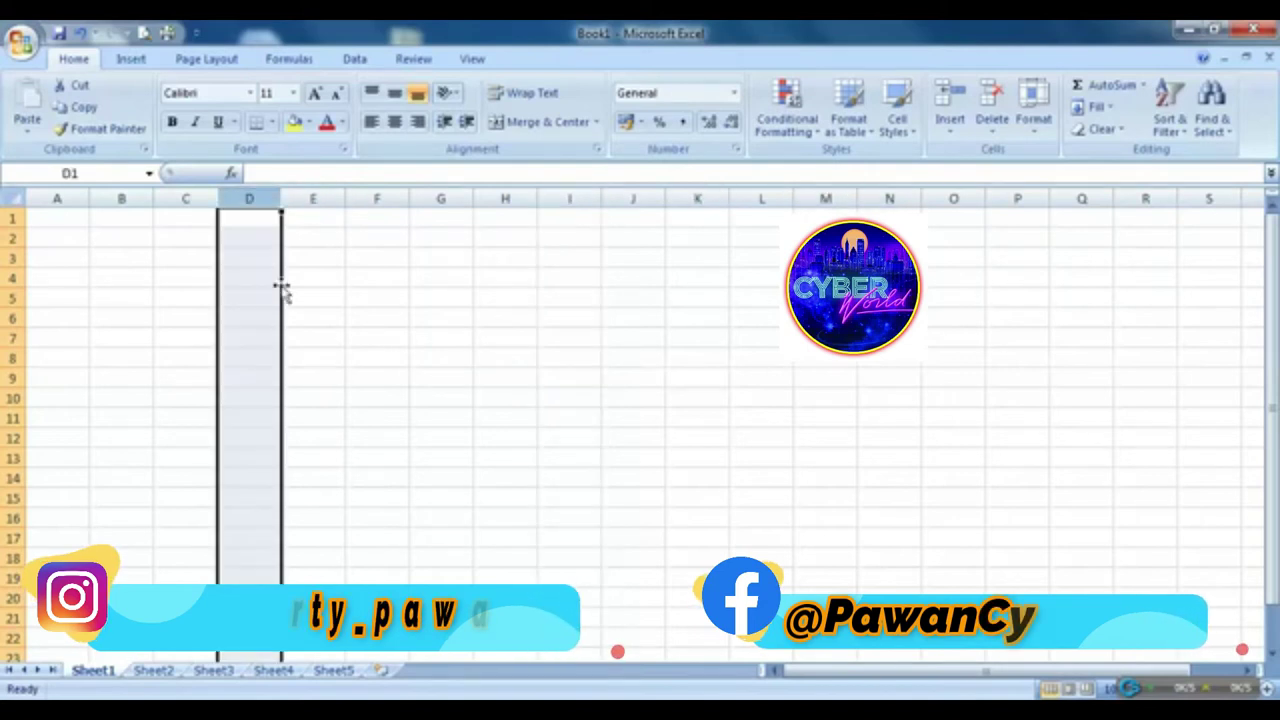
Select rows 1, 4, 7 and 6, column D, then cells D6, D8 and B4
click(10, 218)
click(12, 278)
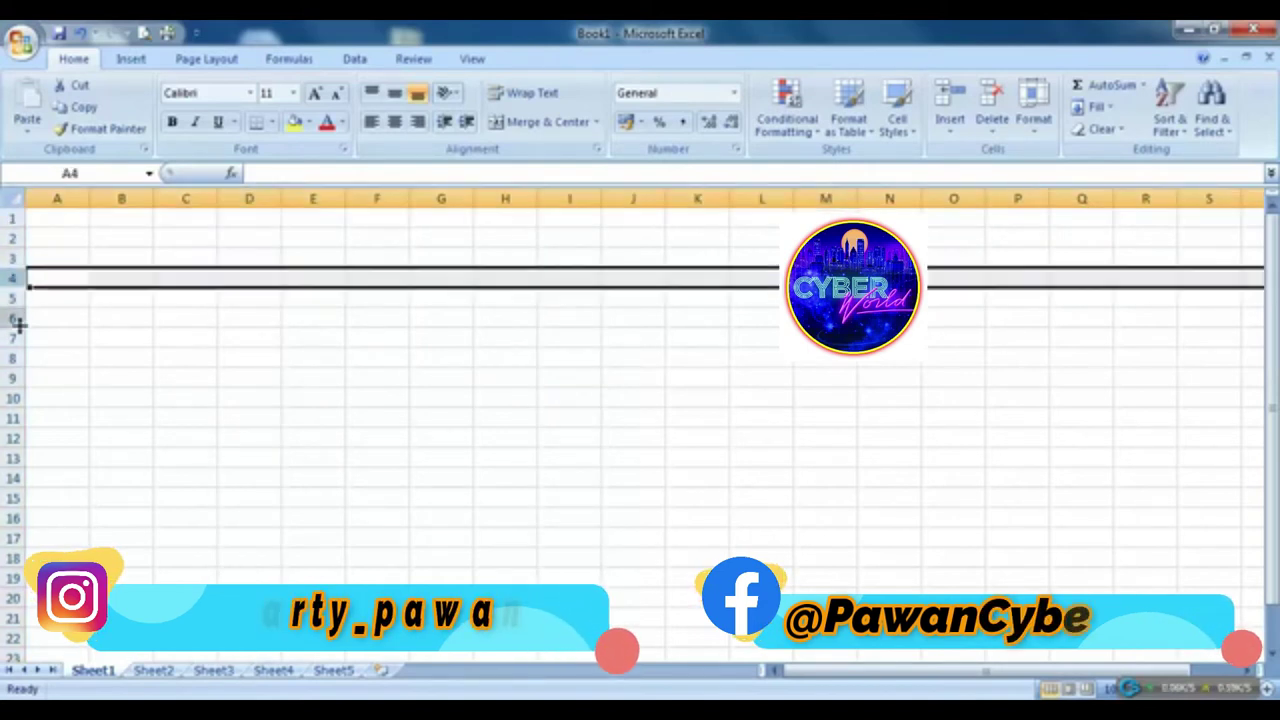
click(12, 338)
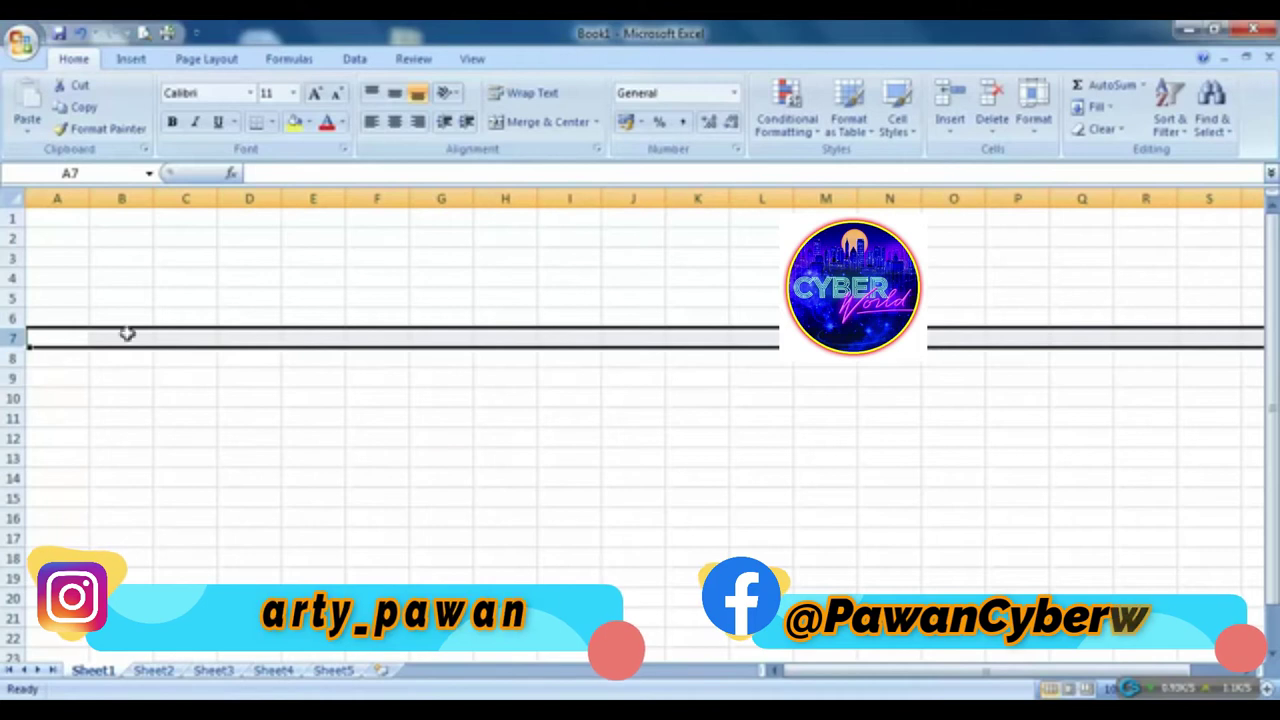
click(249, 198)
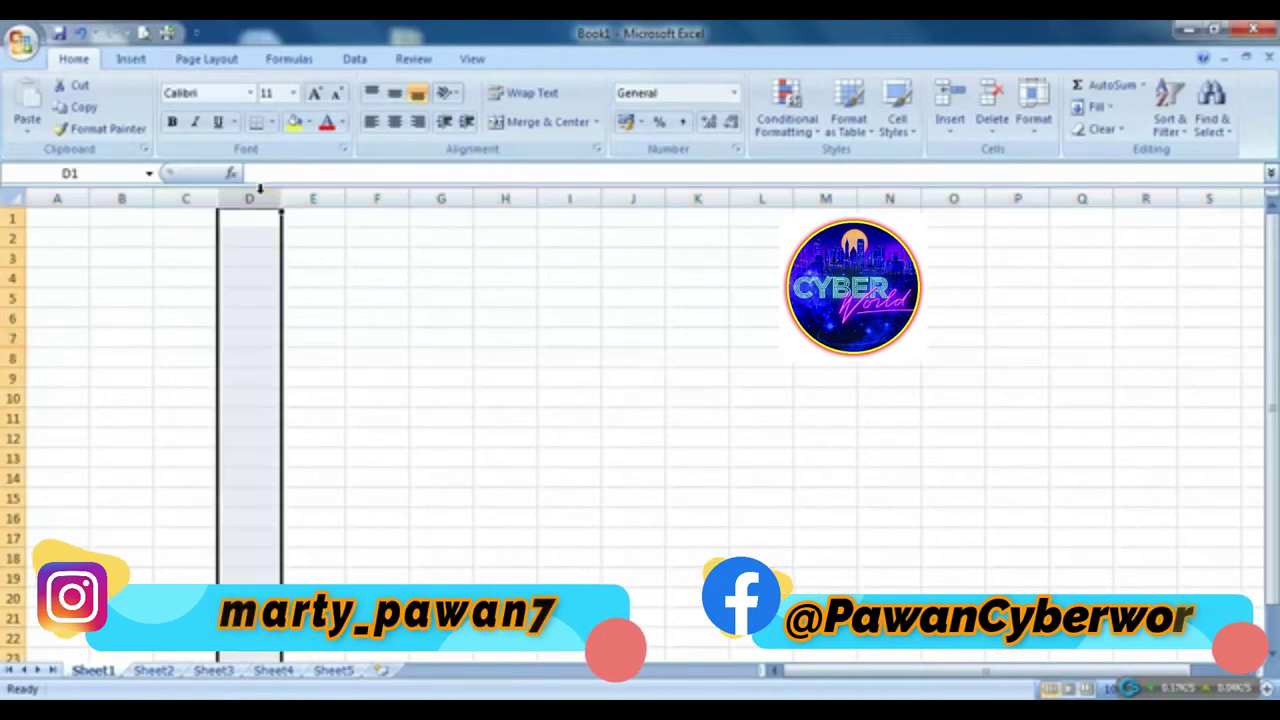
click(10, 318)
click(249, 198)
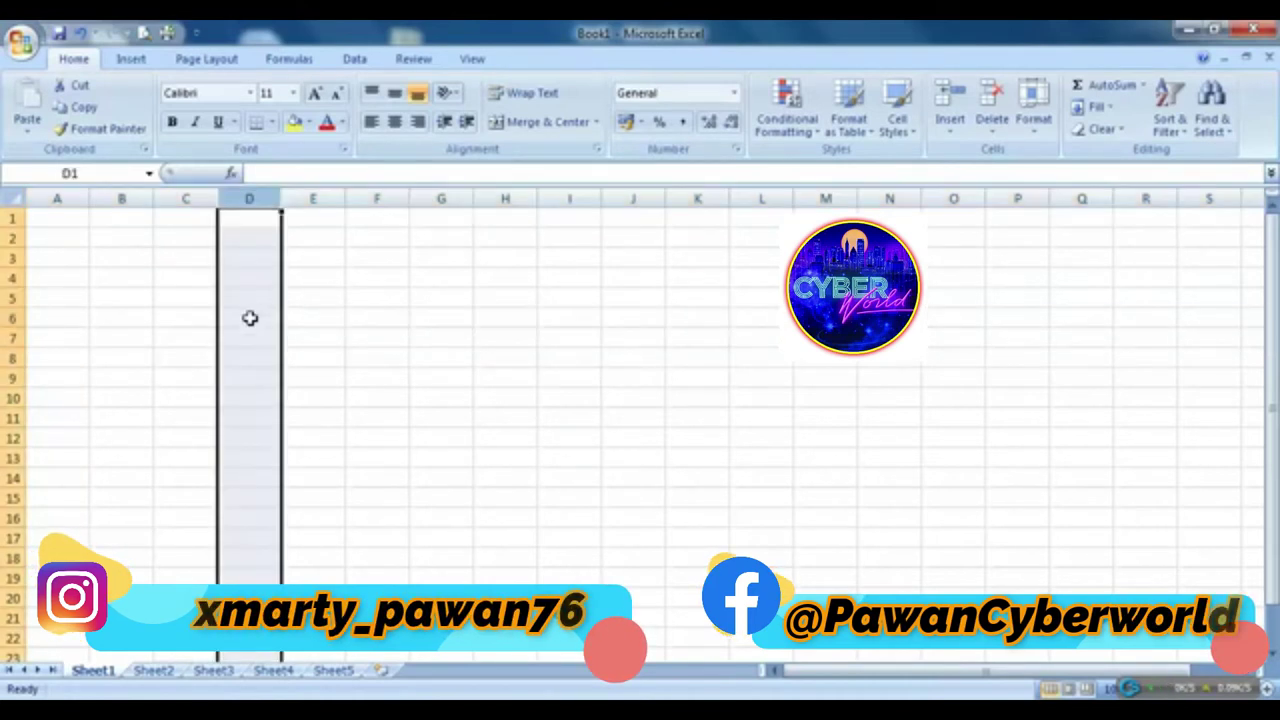
click(249, 318)
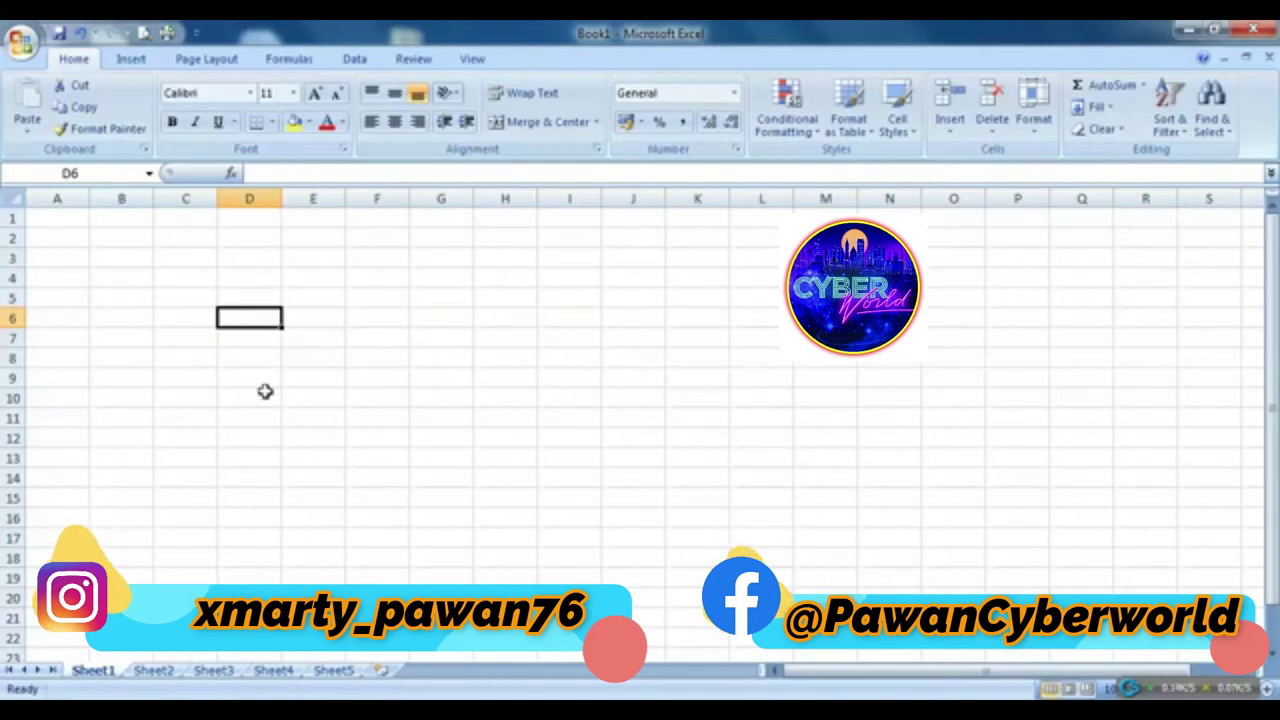
click(250, 357)
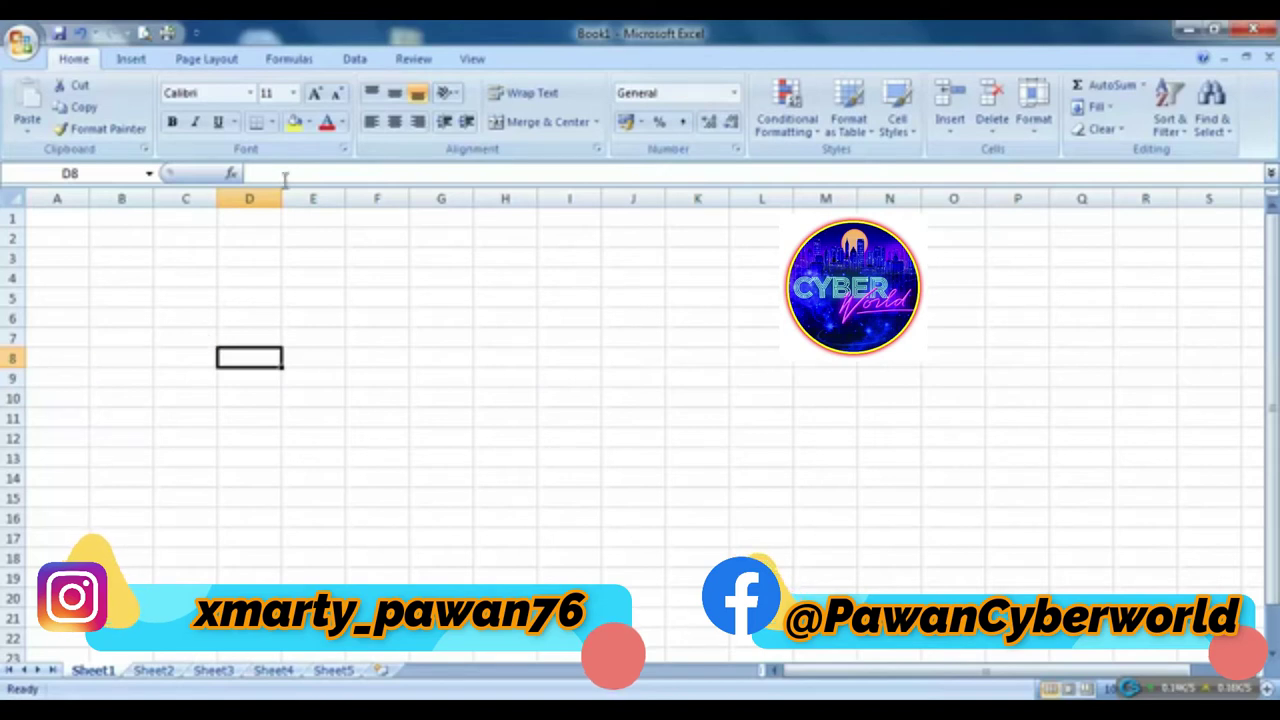
click(128, 273)
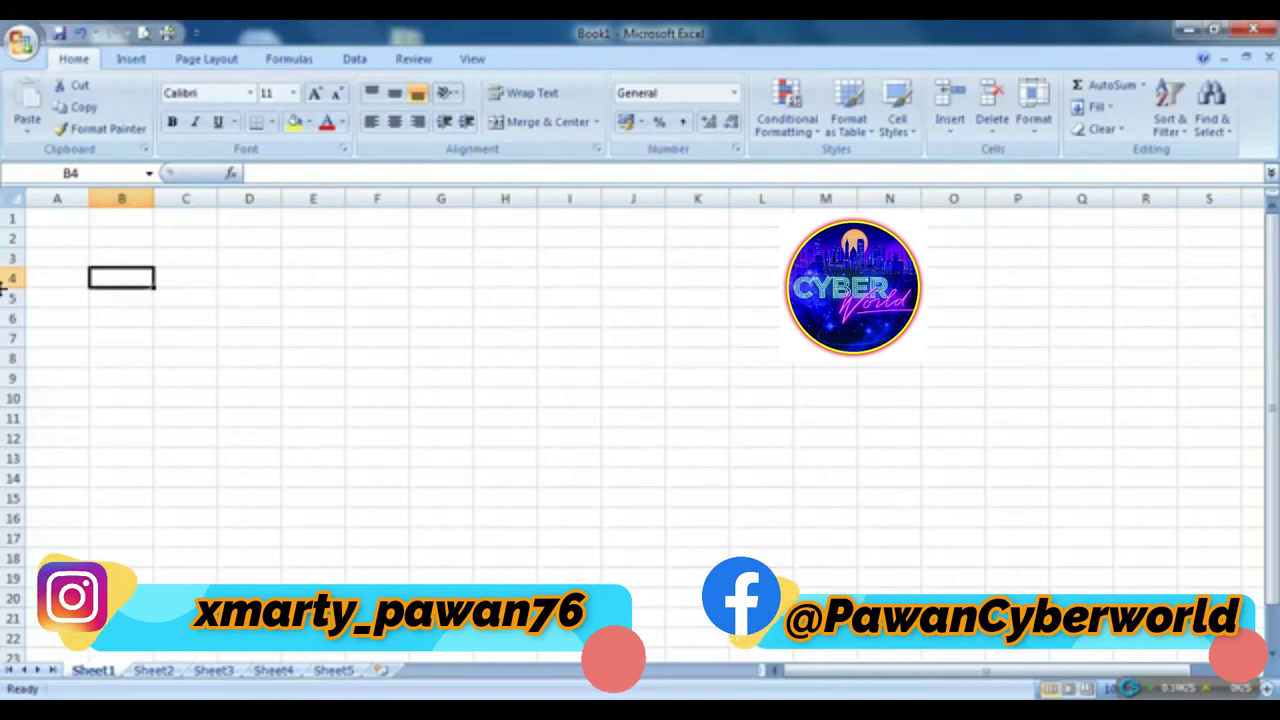
Enter 253 in cell E5 and reselect E5
click(337, 297)
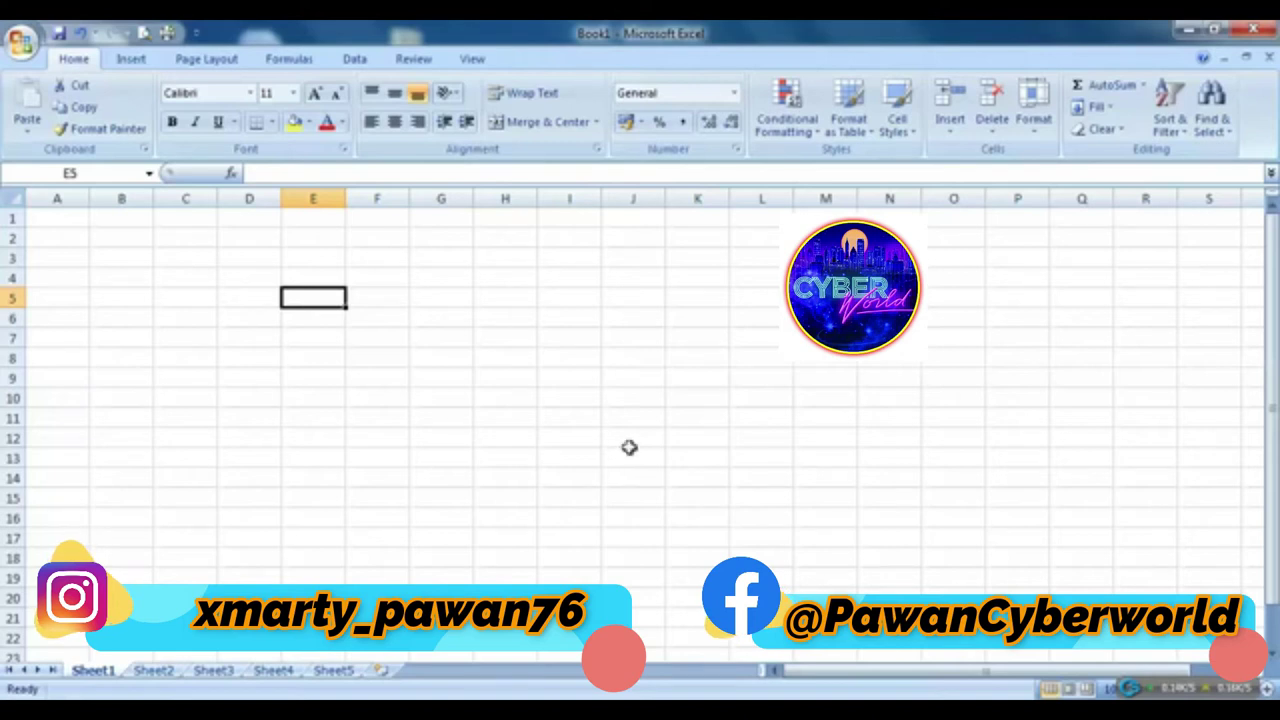
text(253)
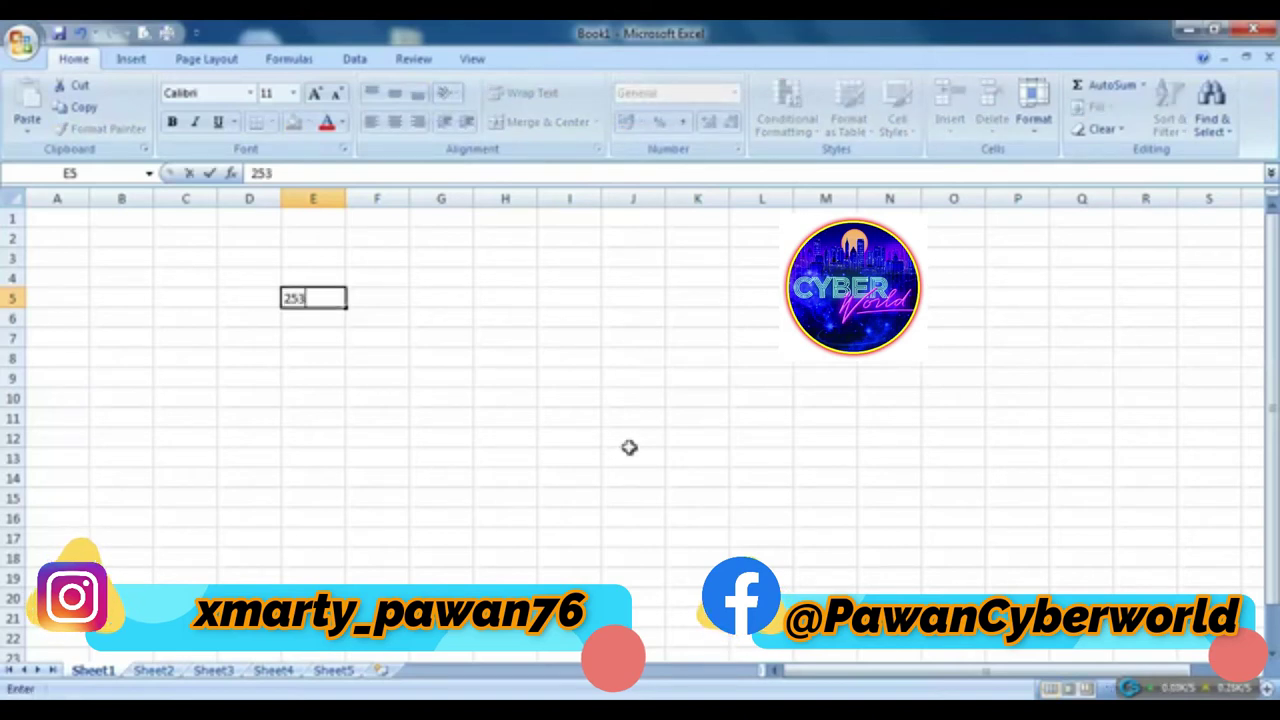
key(Return)
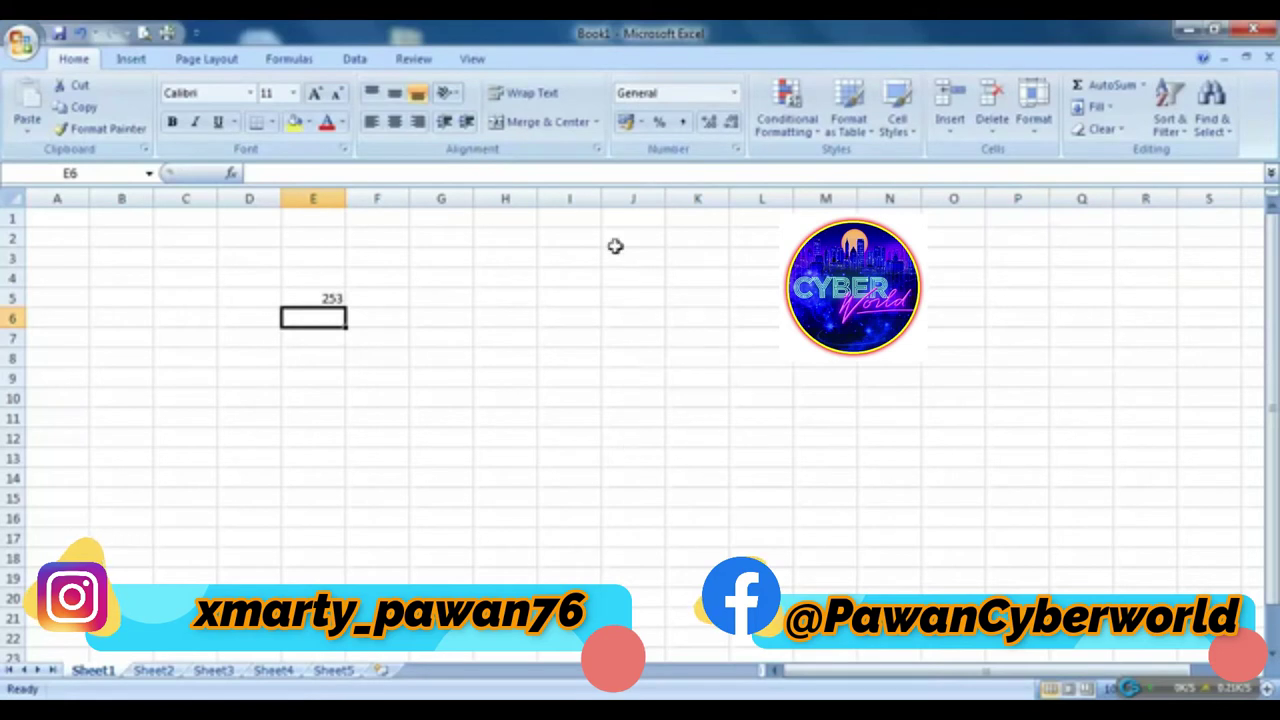
click(329, 295)
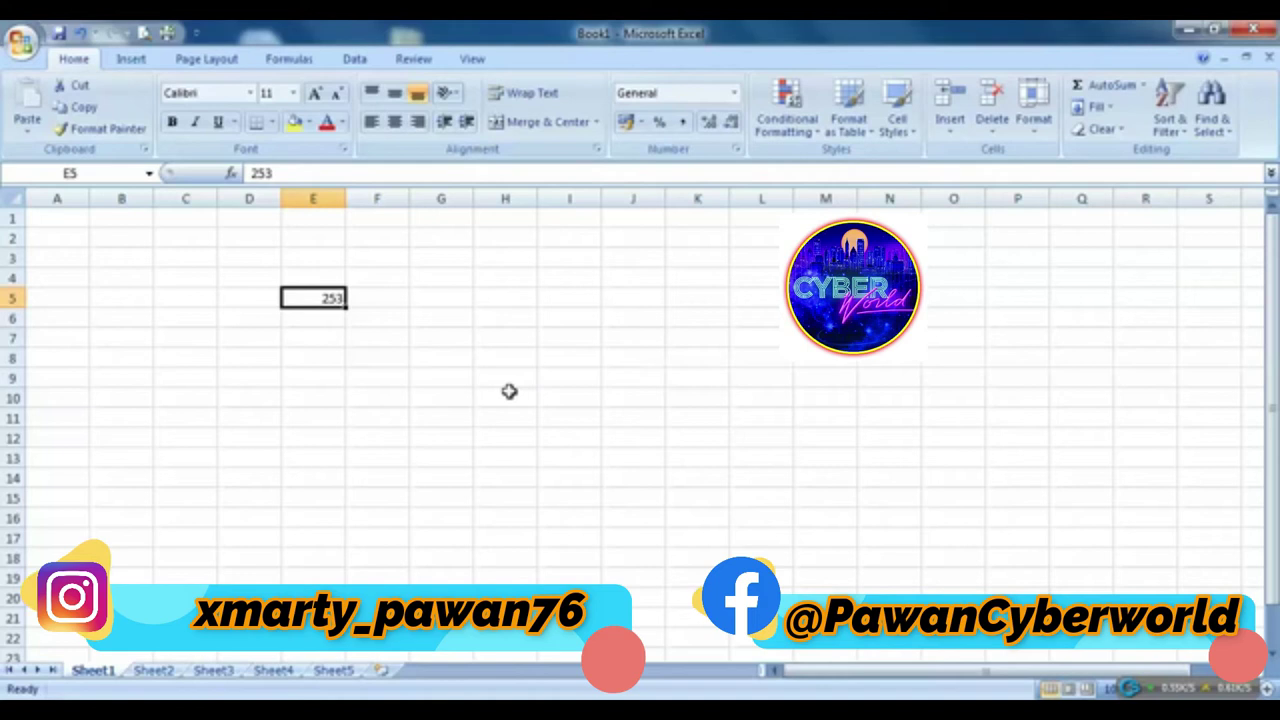
Cut the 253 from E5, paste it into H5, then copy H5
right_click(319, 298)
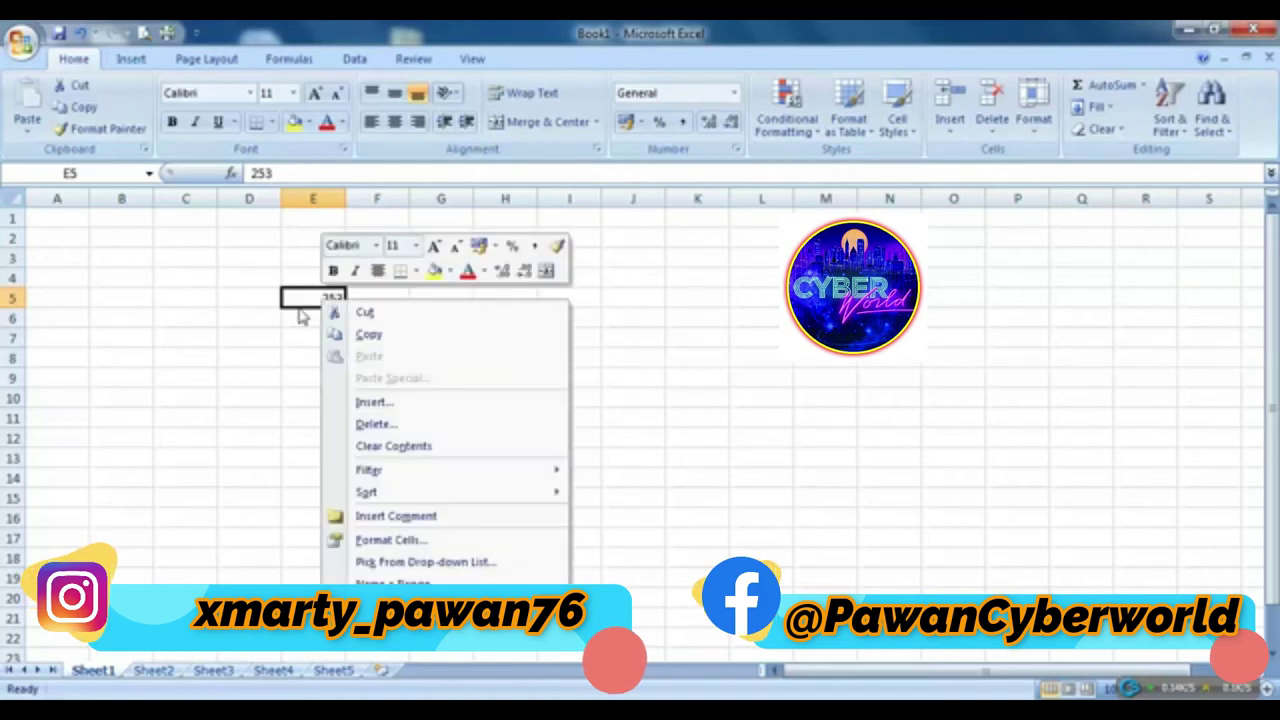
click(365, 313)
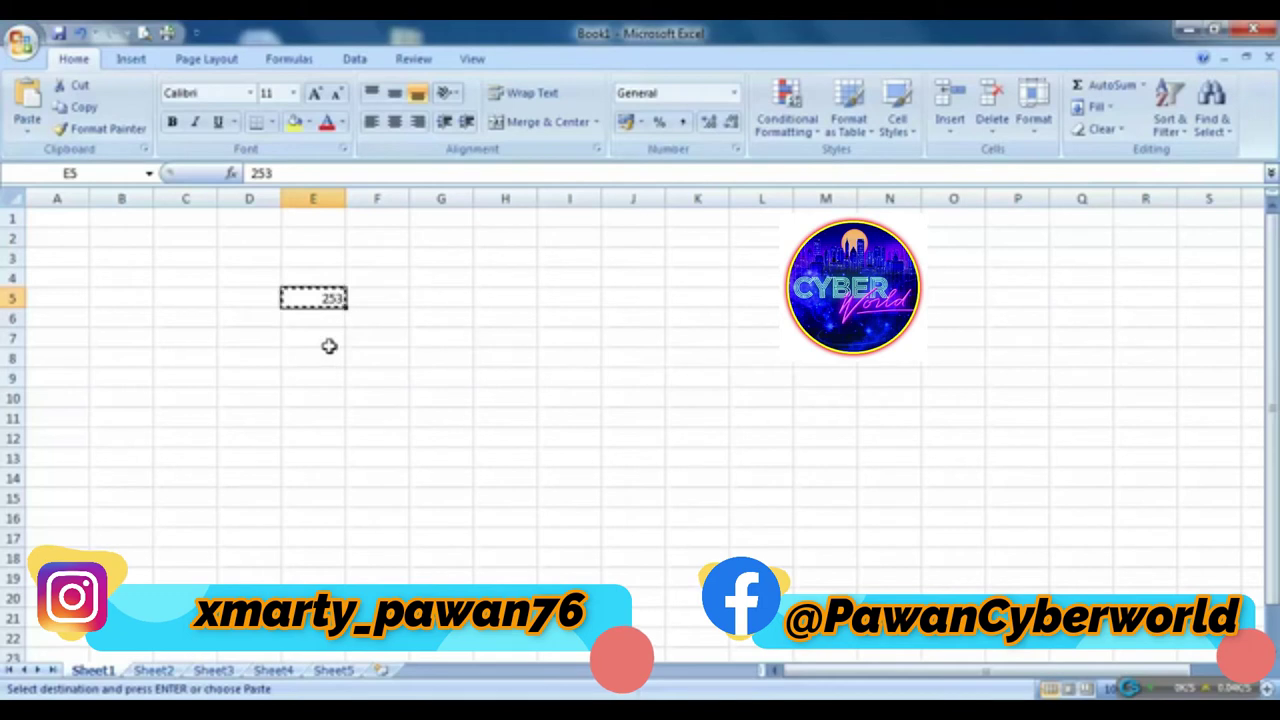
right_click(515, 300)
key(Escape)
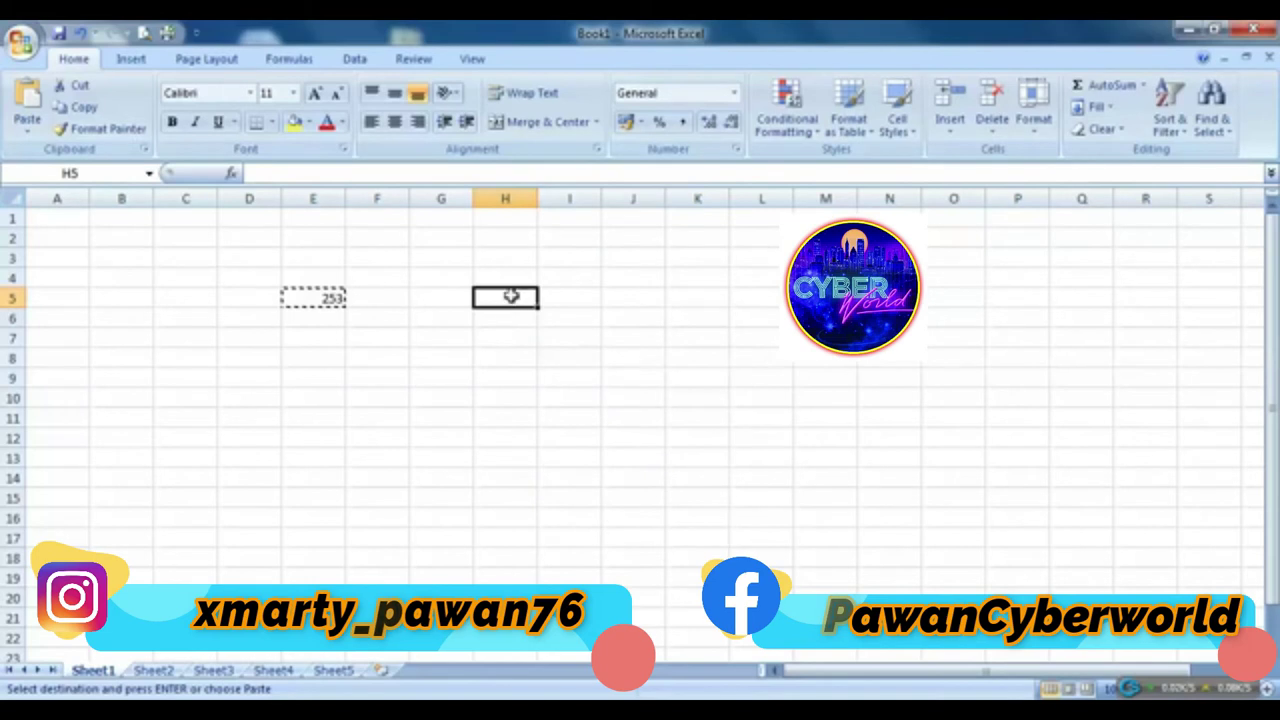
right_click(503, 296)
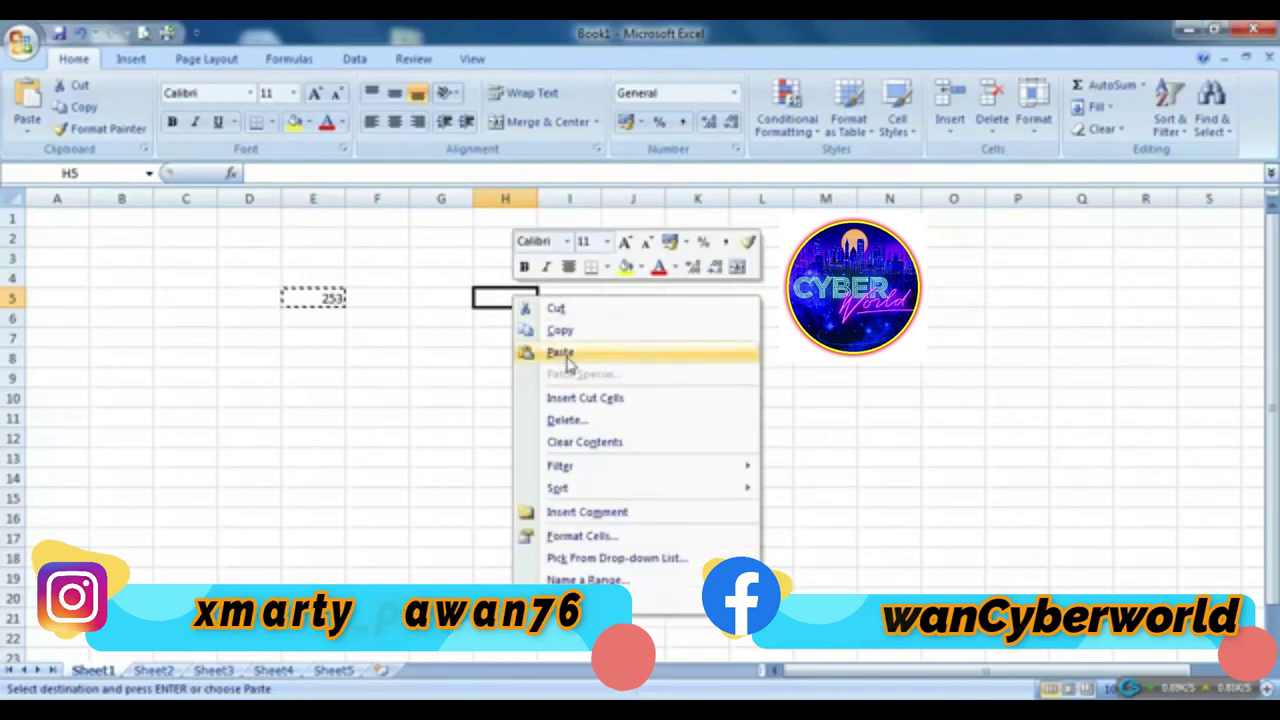
click(572, 356)
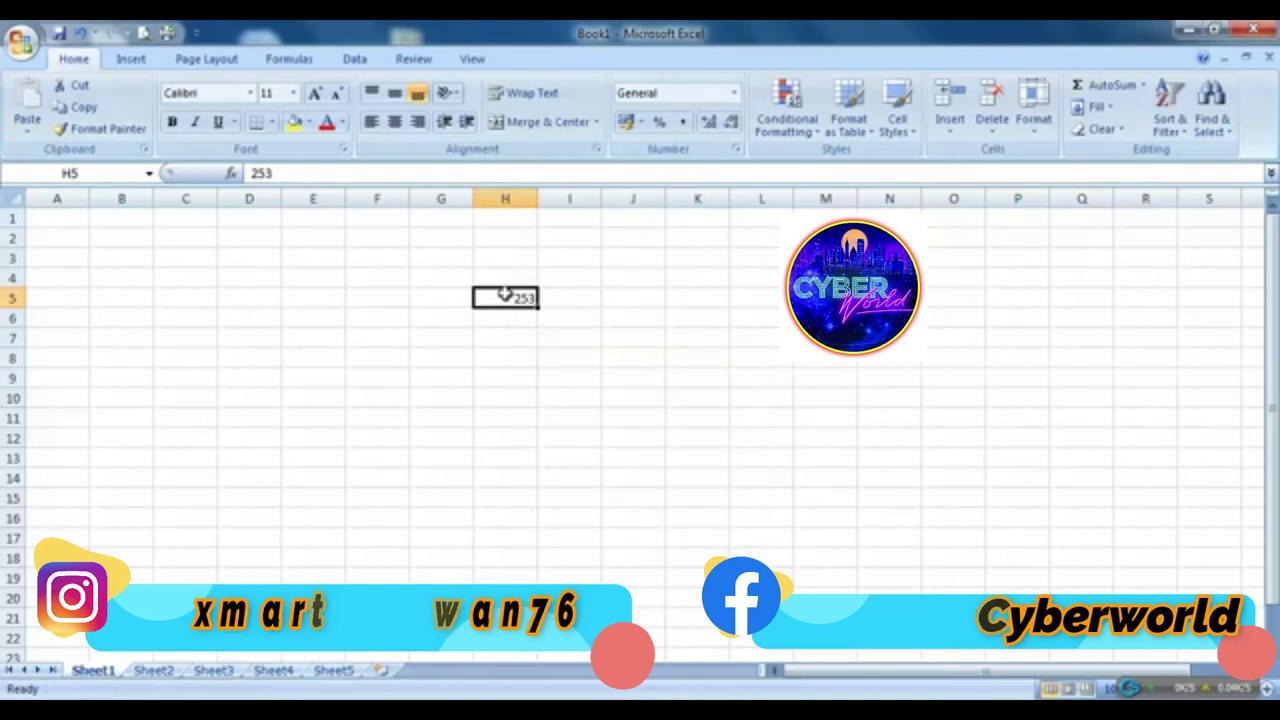
right_click(505, 296)
click(553, 329)
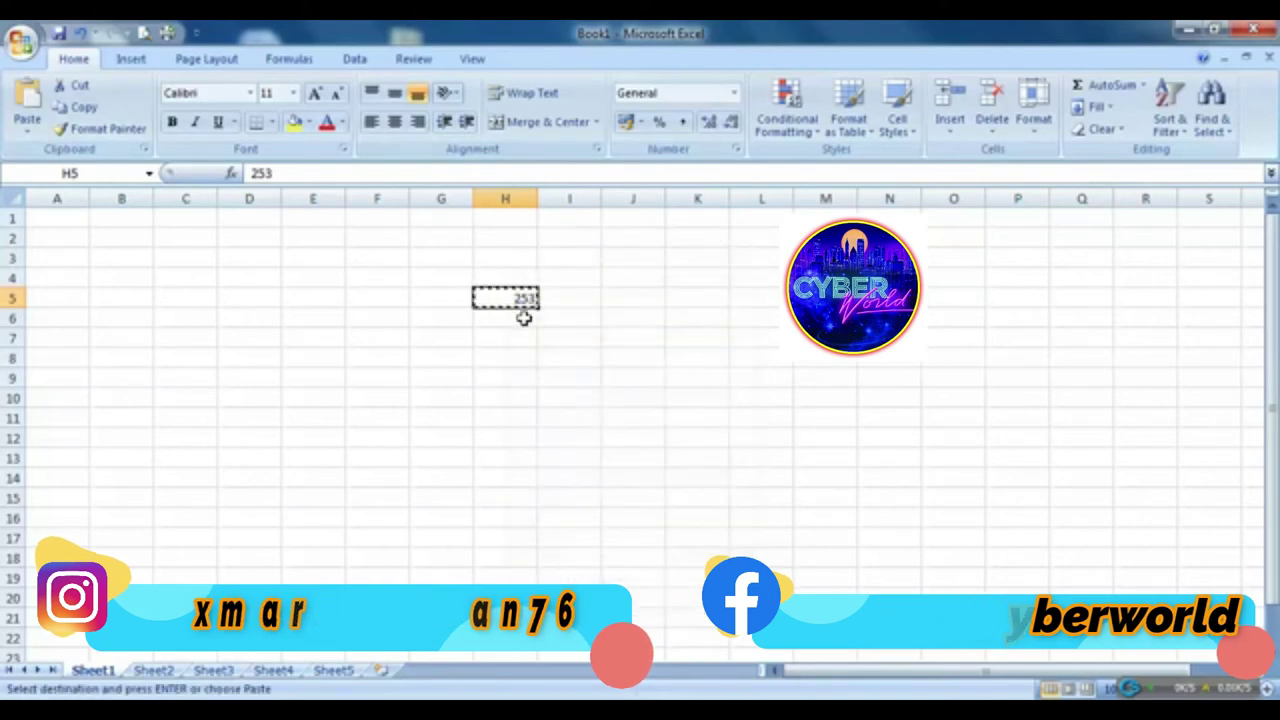
Paste the copied 253 into E7, then select cells H8 and E3
right_click(311, 345)
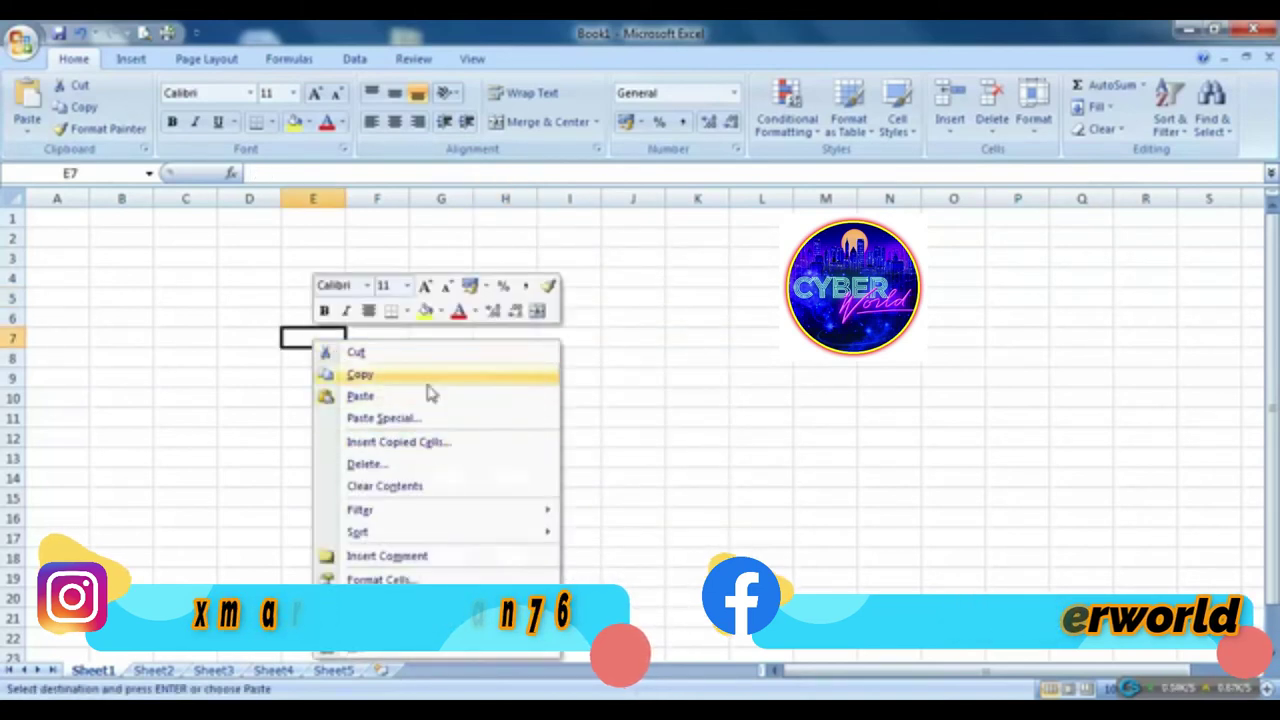
key(Return)
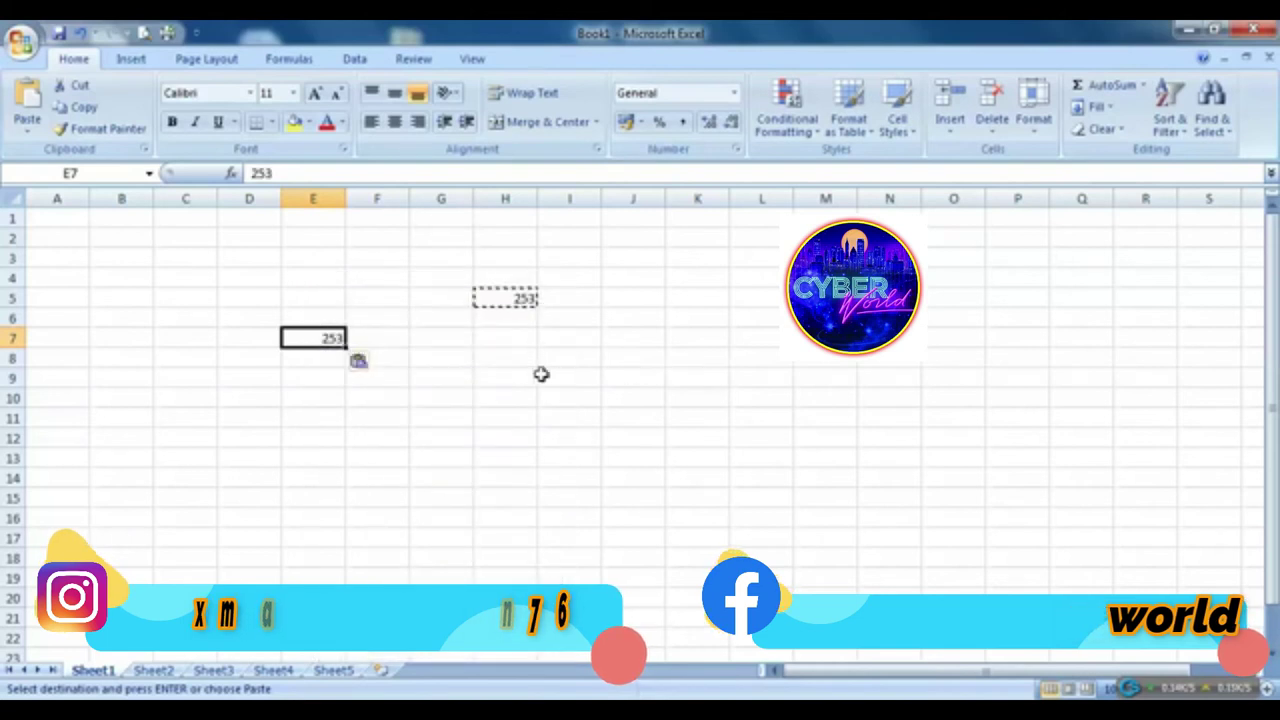
click(505, 357)
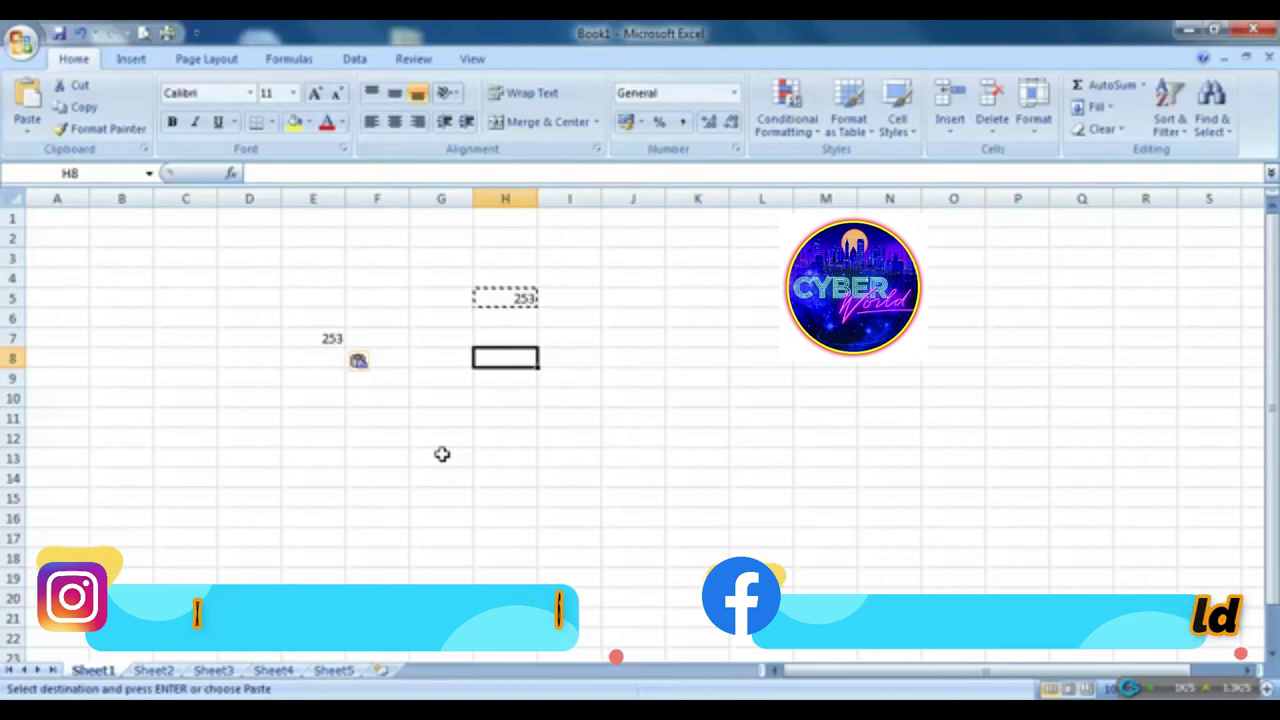
click(300, 260)
mouse_move(300, 260)
mouse_down()
mouse_move(345, 310)
mouse_move(546, 381)
mouse_move(677, 494)
mouse_up()
drag(300, 262, 653, 457)
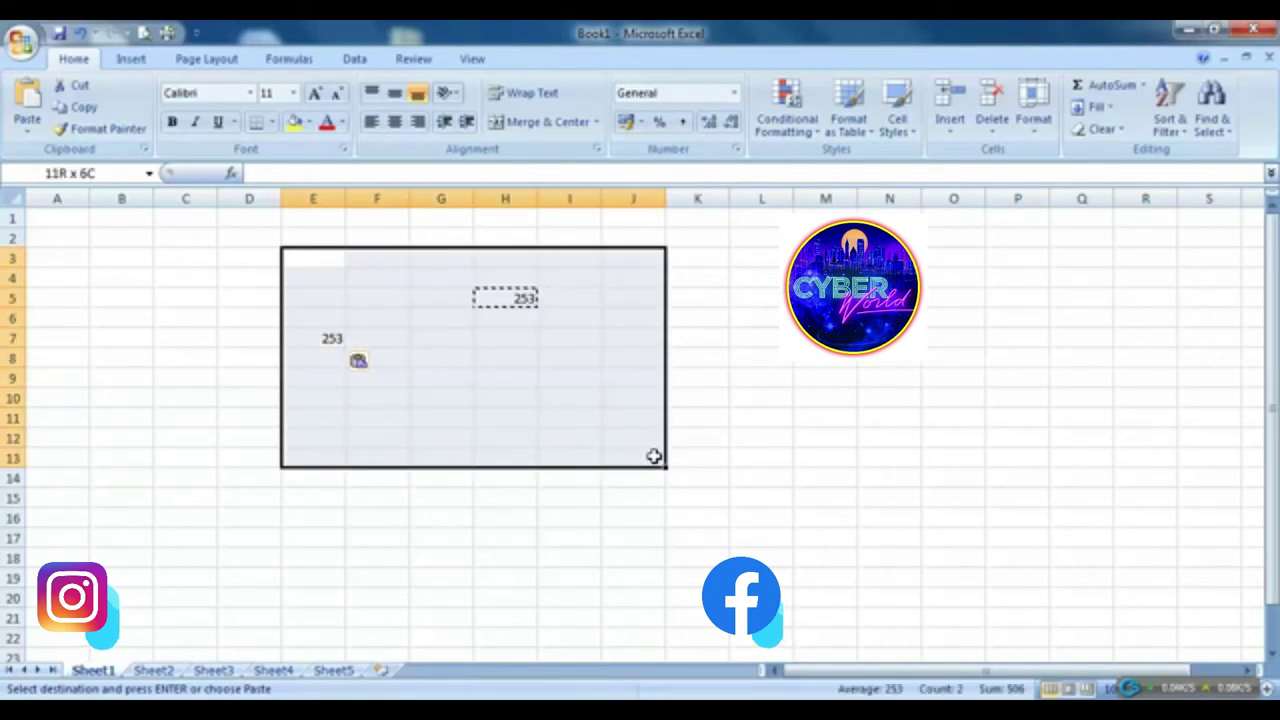
drag(653, 457, 653, 457)
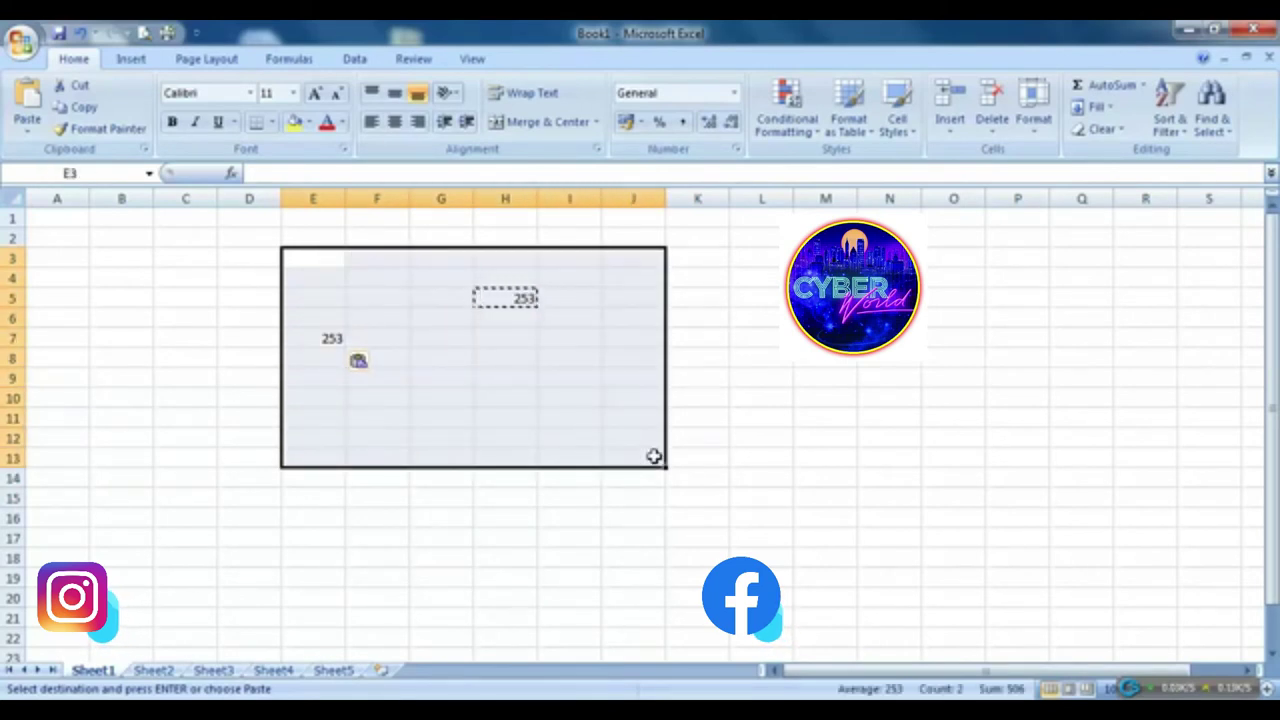
click(362, 372)
Enter 1, 2 and 3 down cells E4 to E6
click(303, 280)
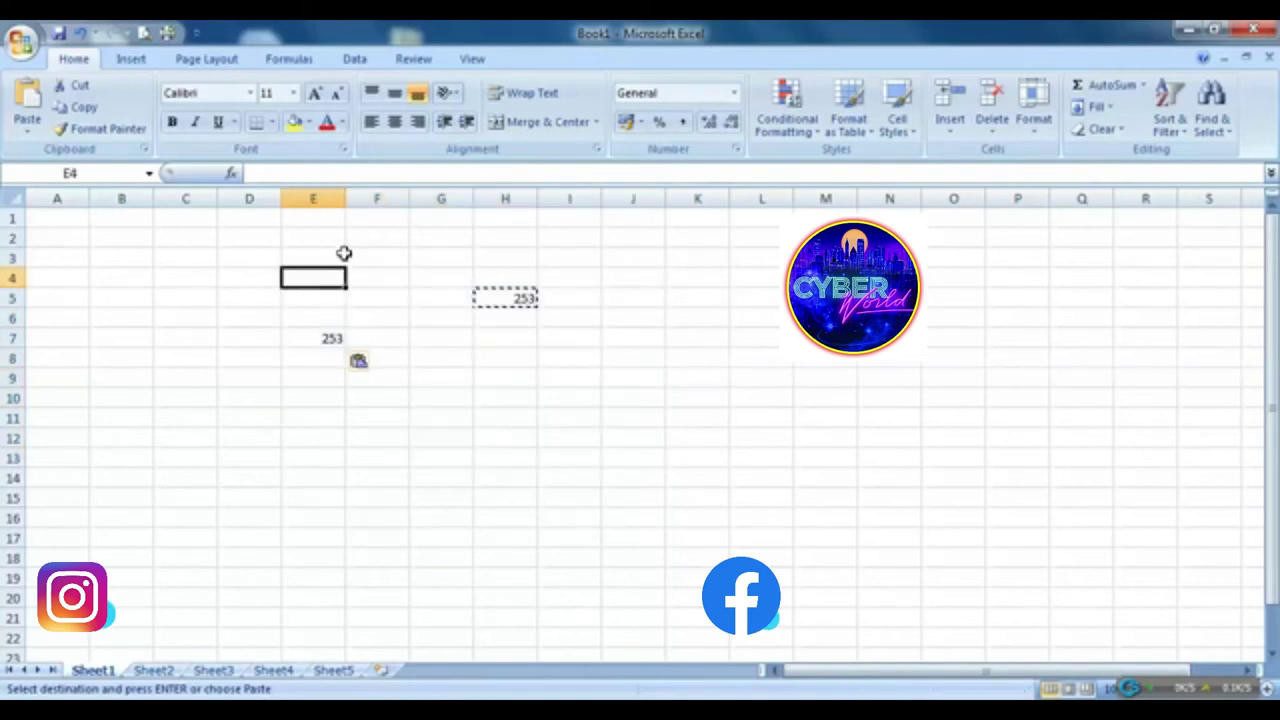
text(1)
key(Return)
text(2)
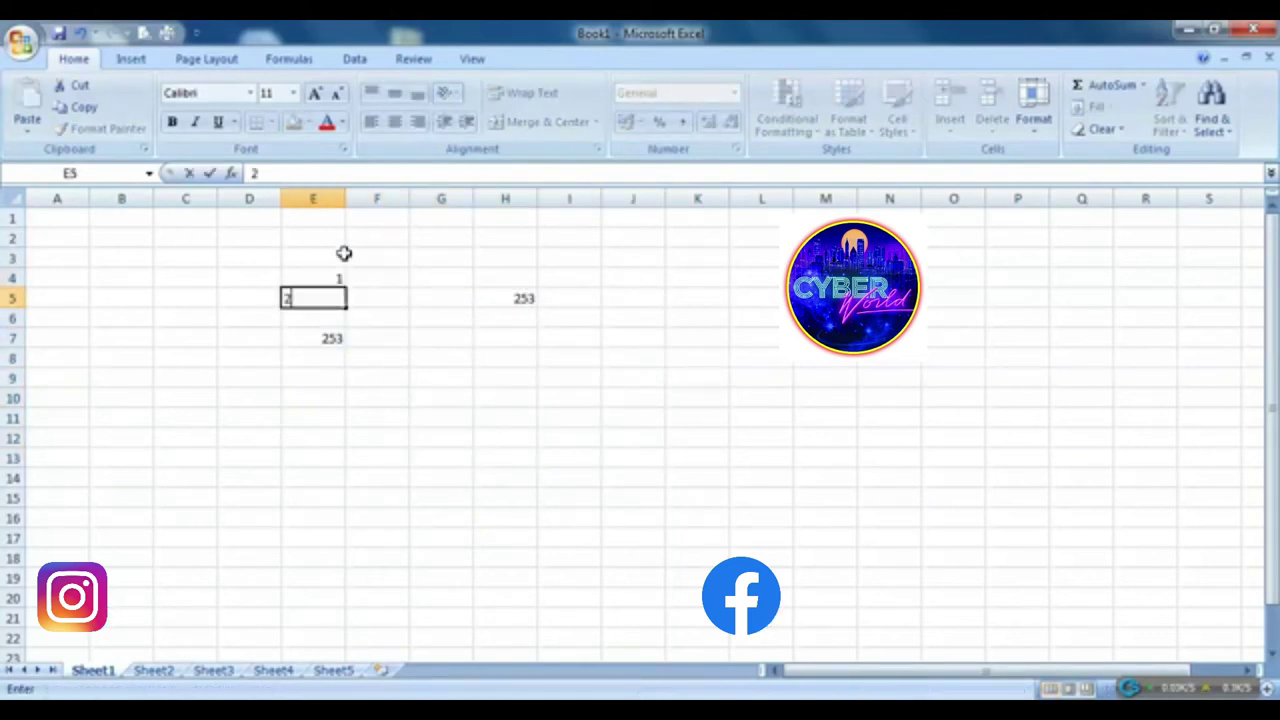
key(Return)
text(3)
key(Return)
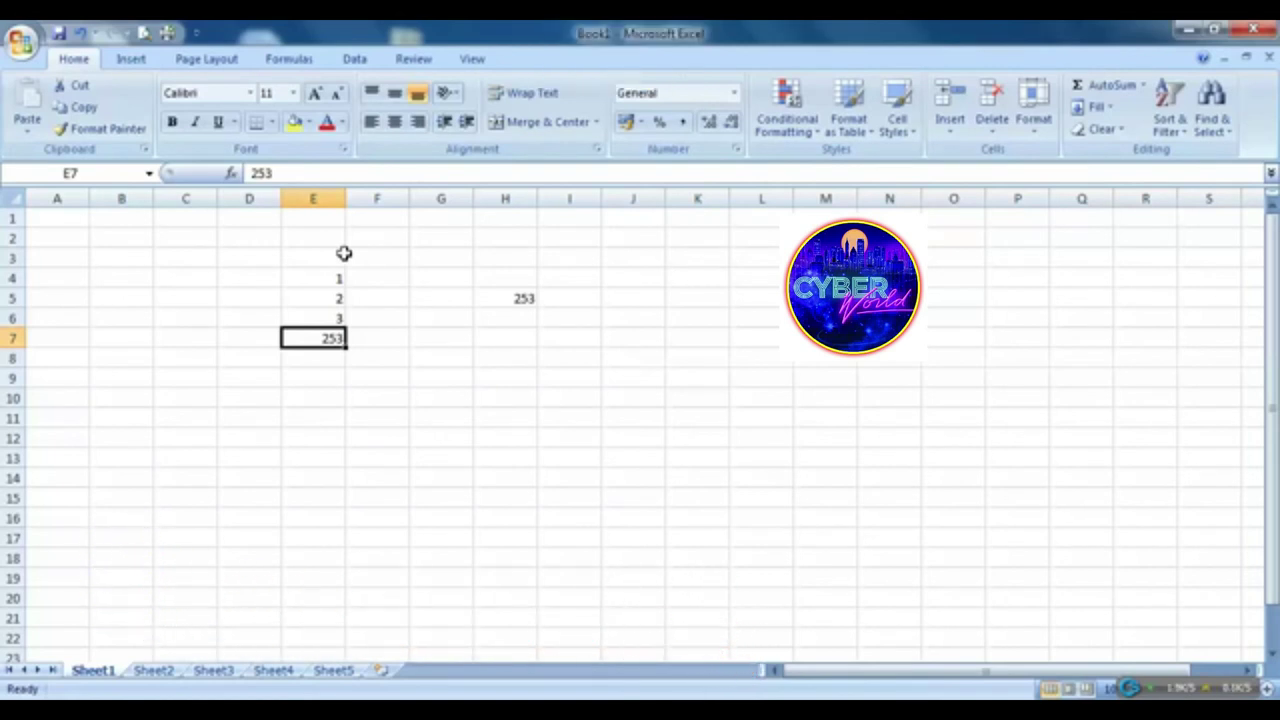
Replace E7's 253 with 2, enter 5 in E8, and 2 in F9 and G9
key(BackSpace)
key(BackSpace)
key(Return)
text(5)
key(Return)
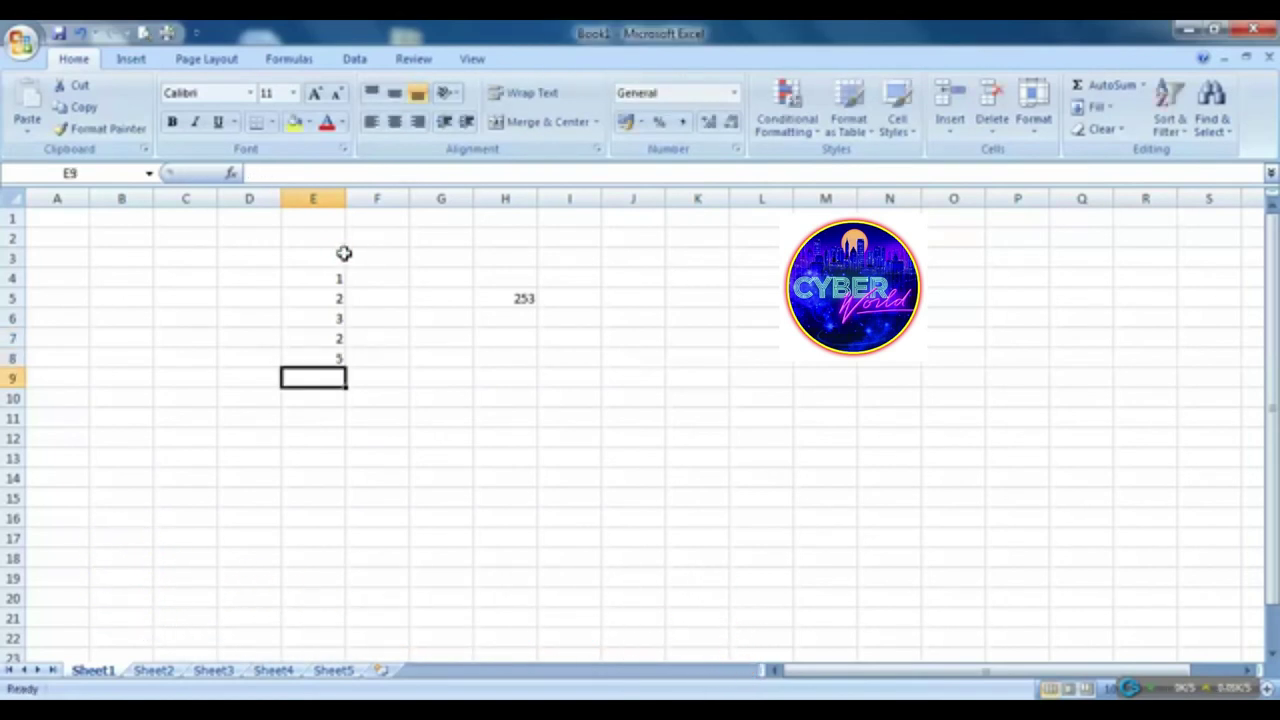
key(Tab)
text(2)
key(Tab)
text(2)
key(Tab)
key(Return)
Move the active cell around with arrow keys, ending on E6
key(Down)
key(Down)
key(Right)
key(Up)
key(Left)
key(Up)
key(Up)
key(Up)
key(Left)
key(Up)
key(Left)
key(Up)
key(Right)
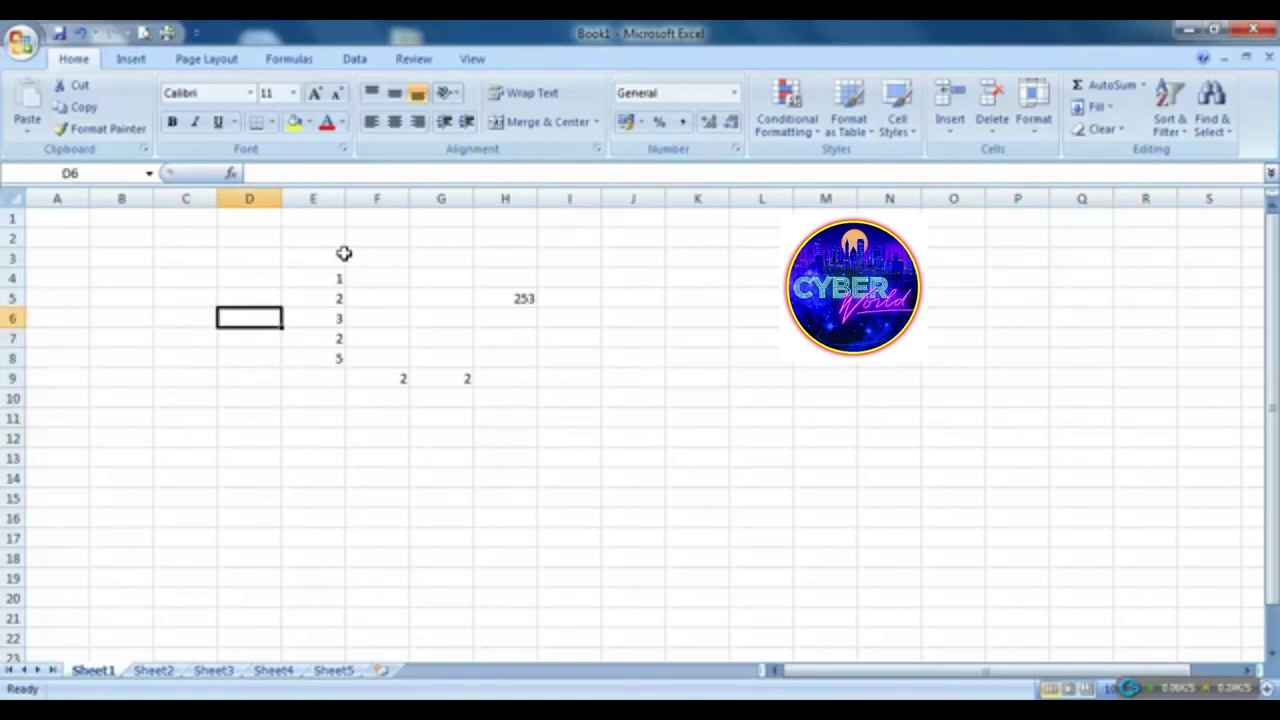
key(Right)
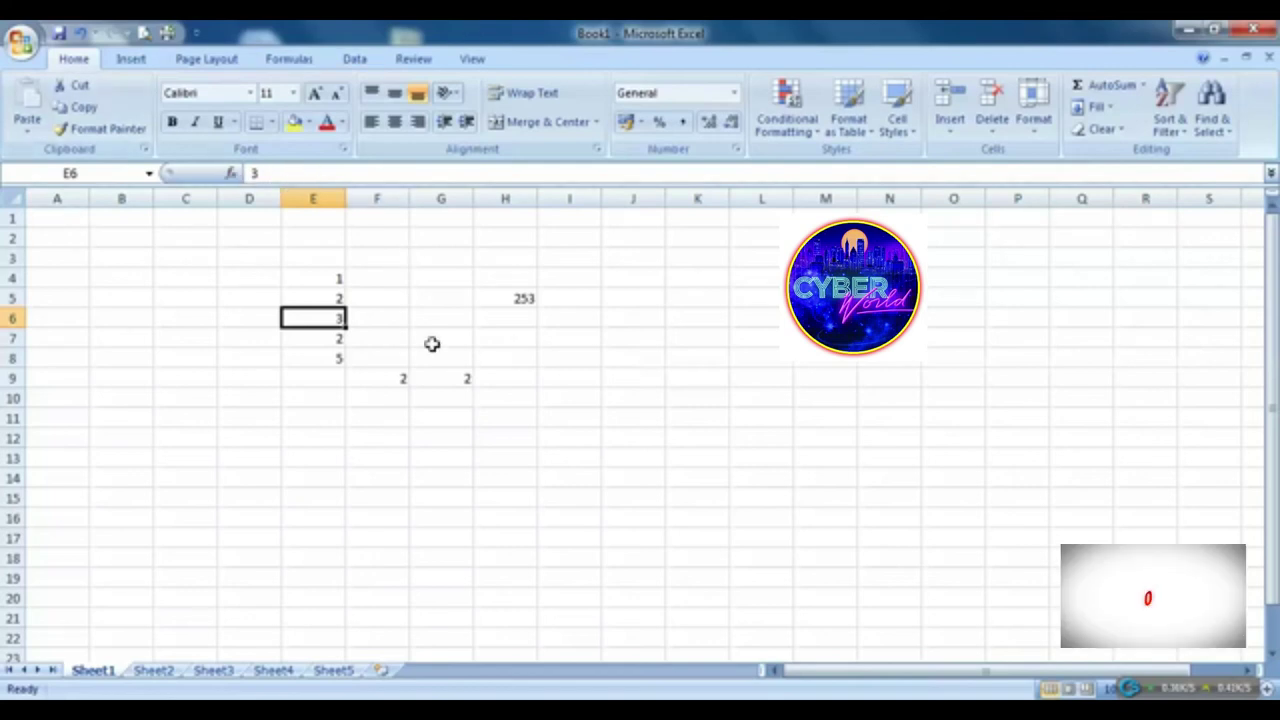
Type fiif8ffi over the 3 in E6, commit it, and reselect E6
text(fiif8f)
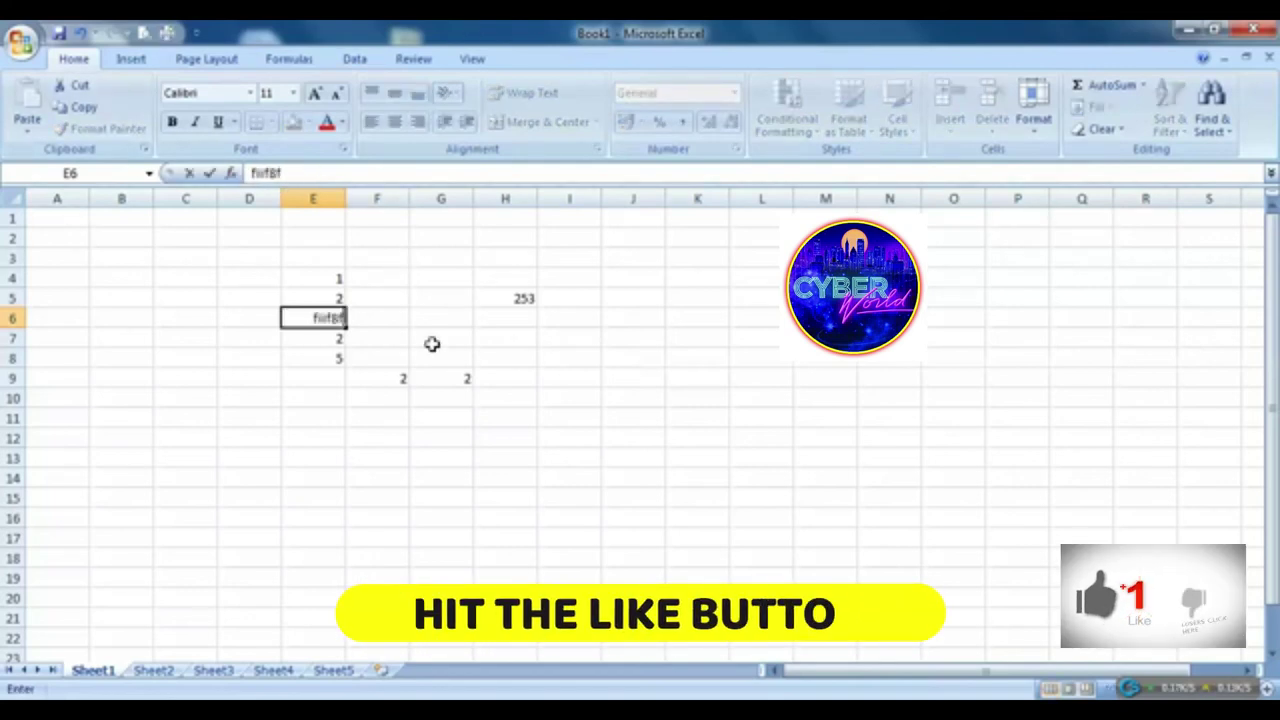
text(fi)
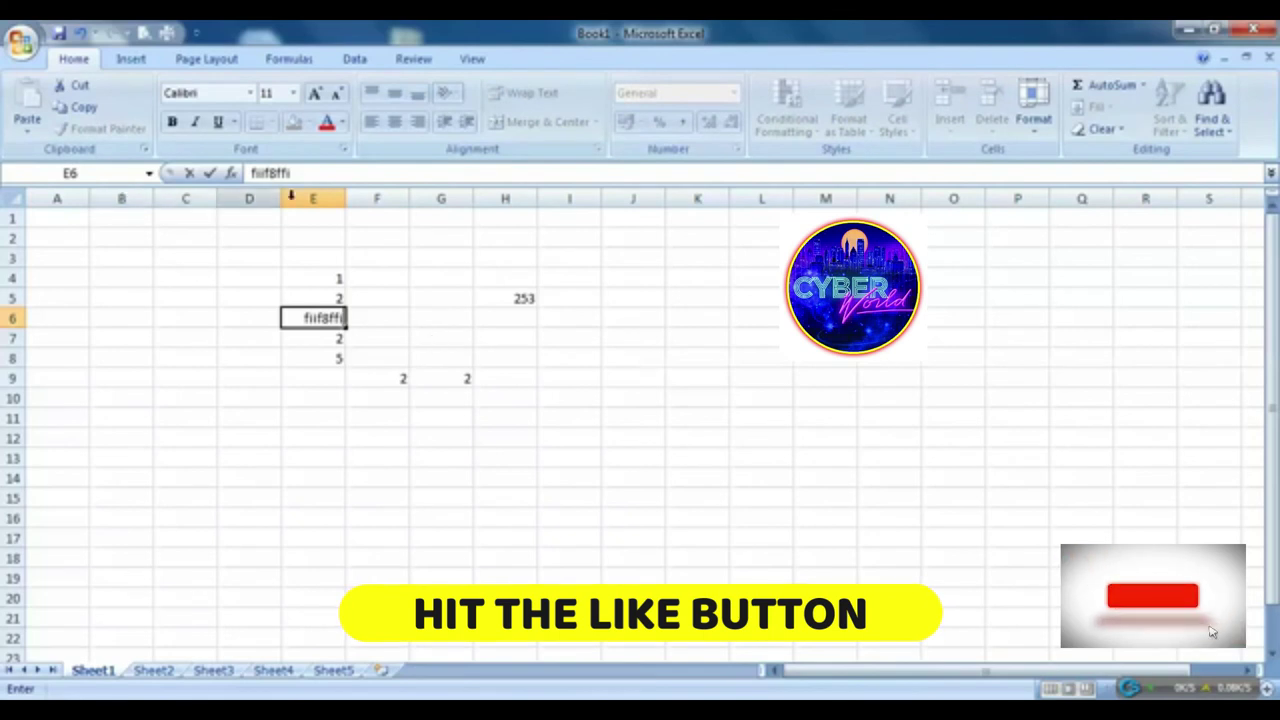
click(325, 338)
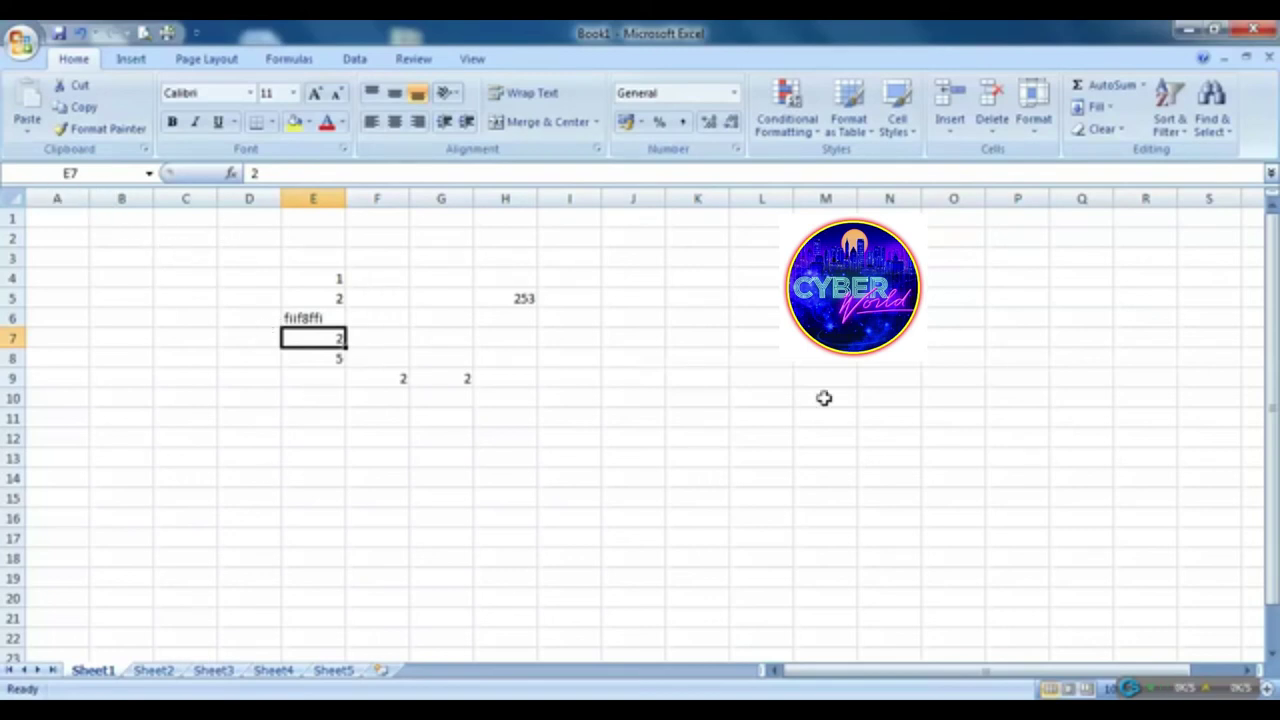
click(297, 320)
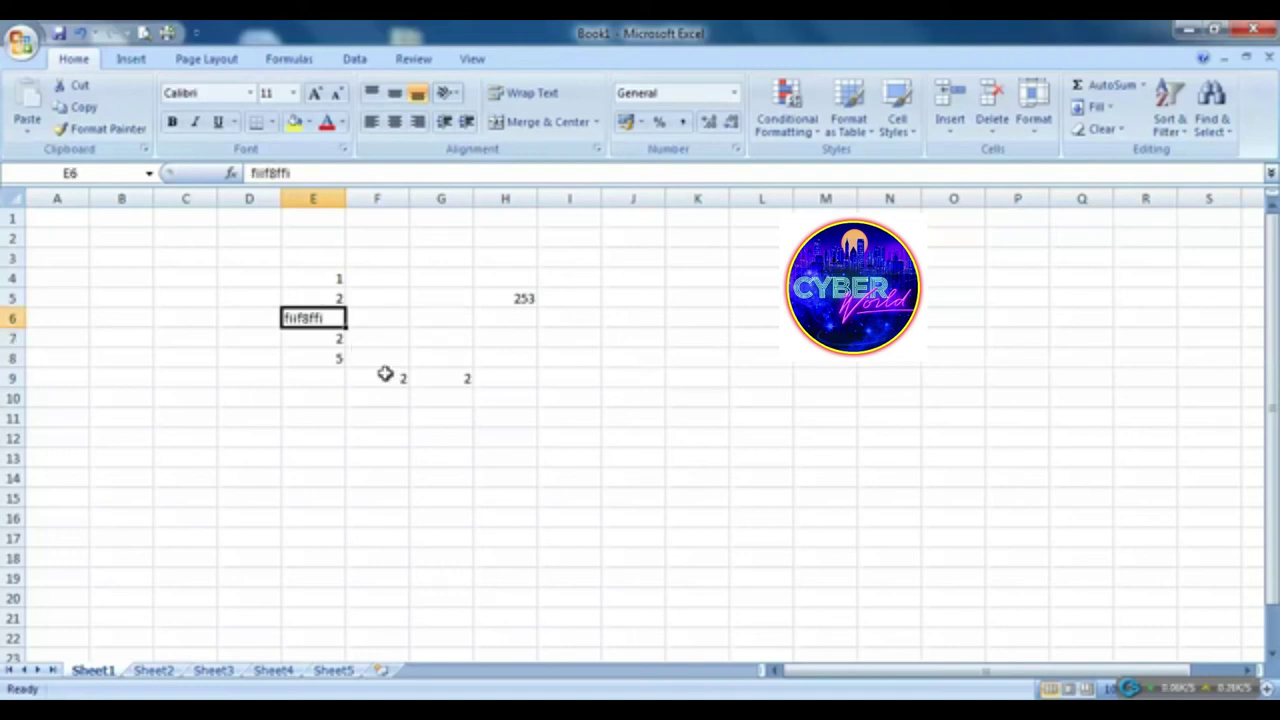
click(329, 280)
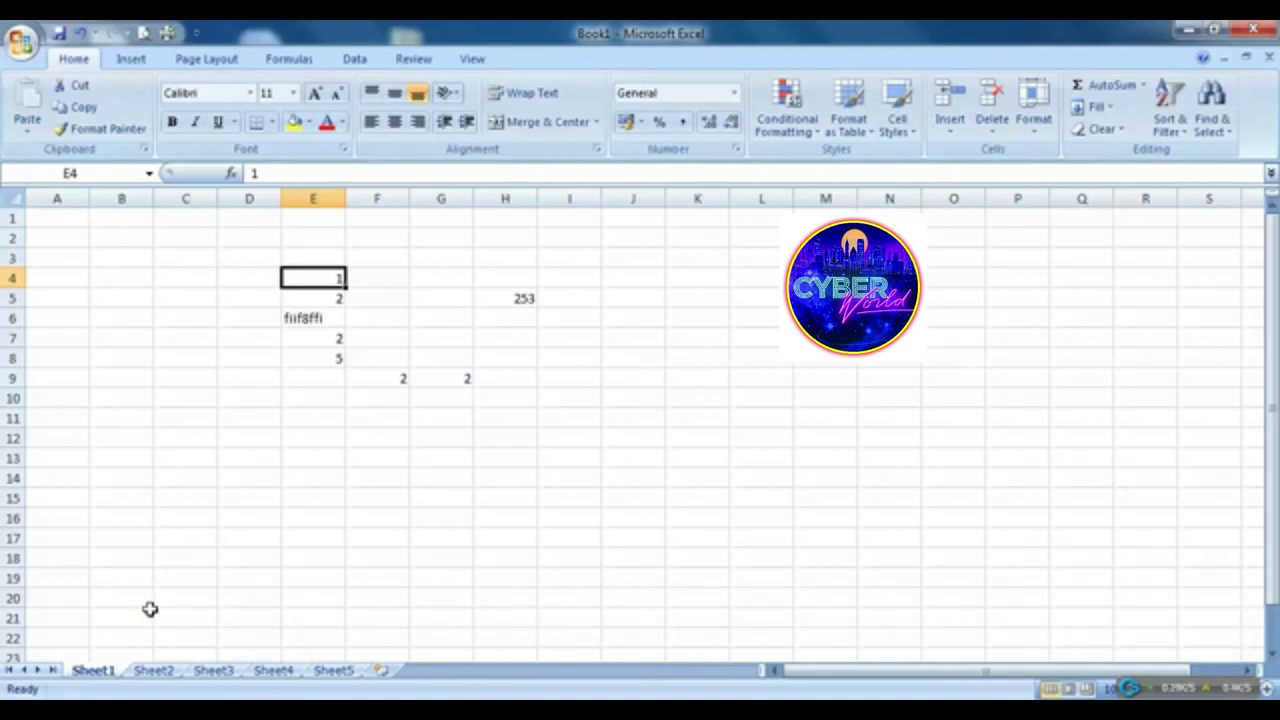
click(153, 670)
click(213, 670)
click(273, 670)
click(333, 670)
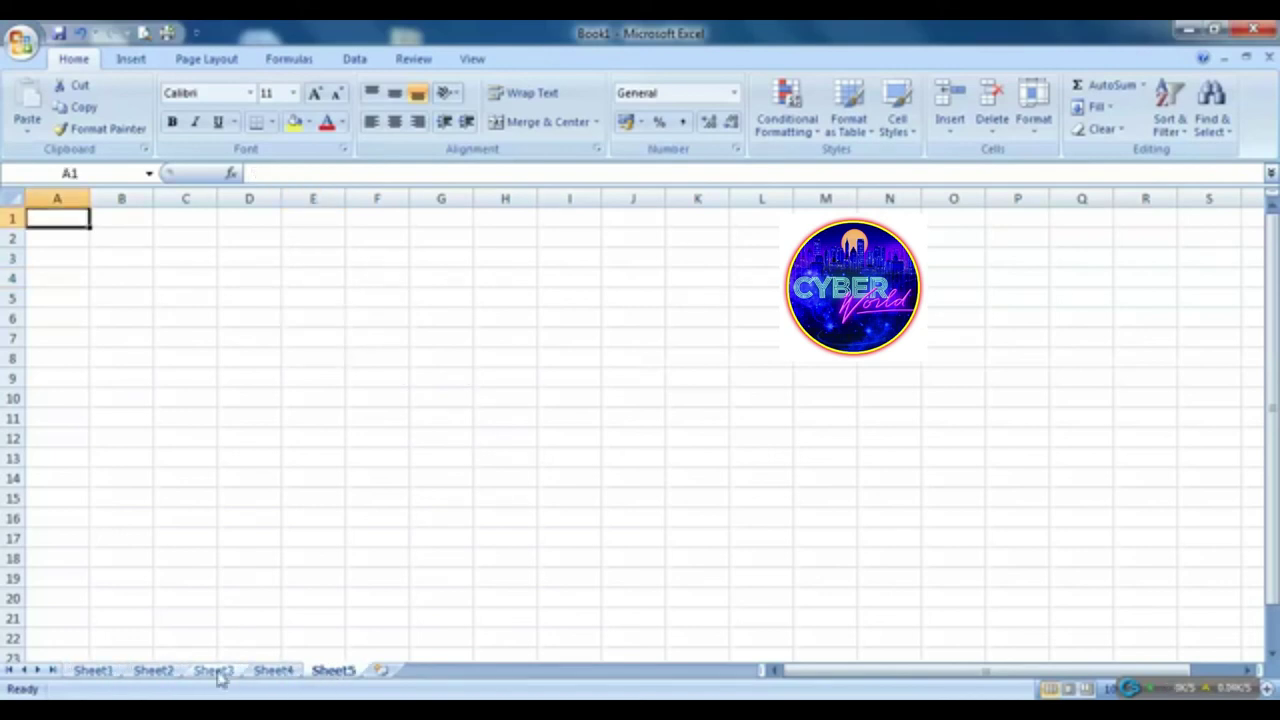
click(95, 671)
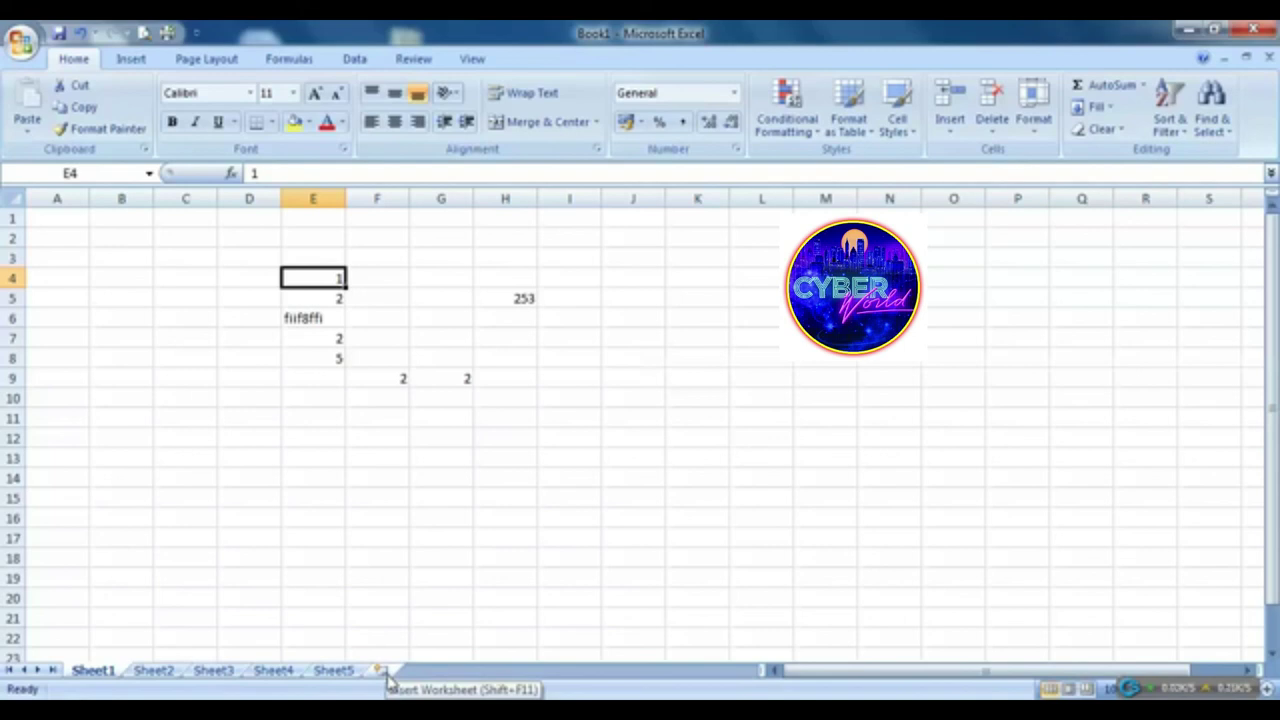
Insert worksheets Sheet6 to Sheet9, select D8, then show the Sheet8 tab
click(381, 670)
key(shift+F11)
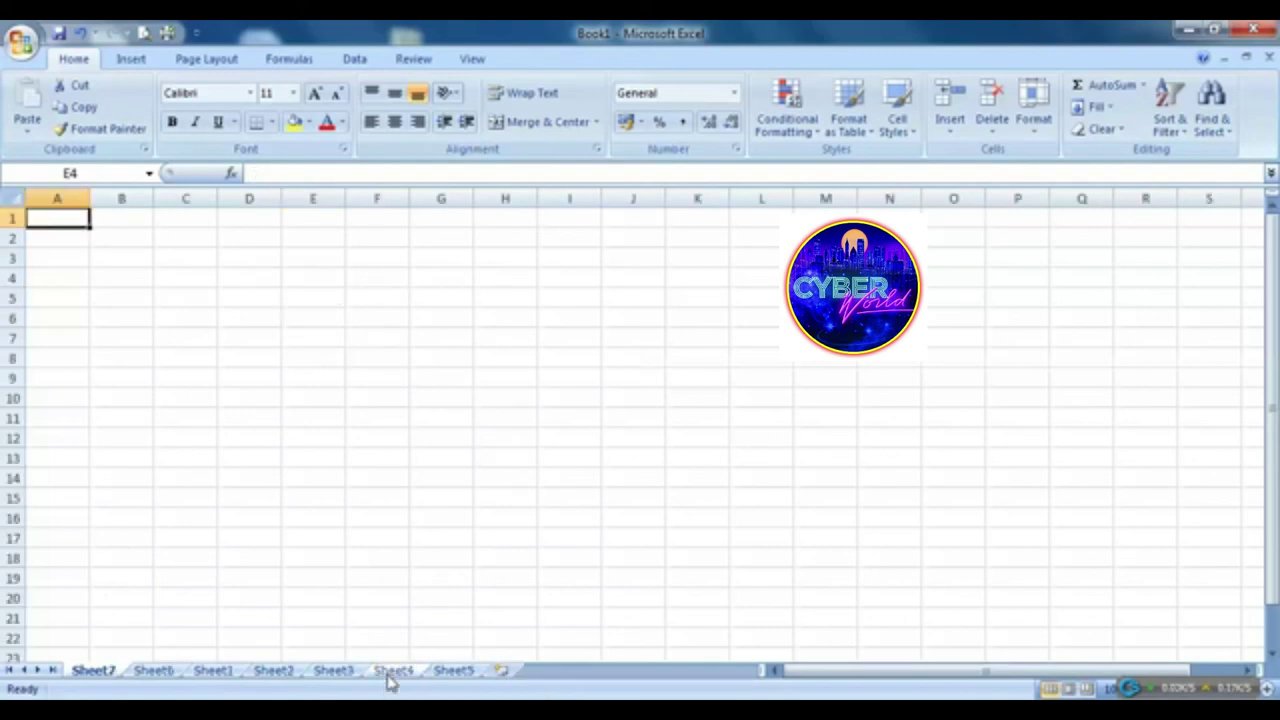
key(shift+F11)
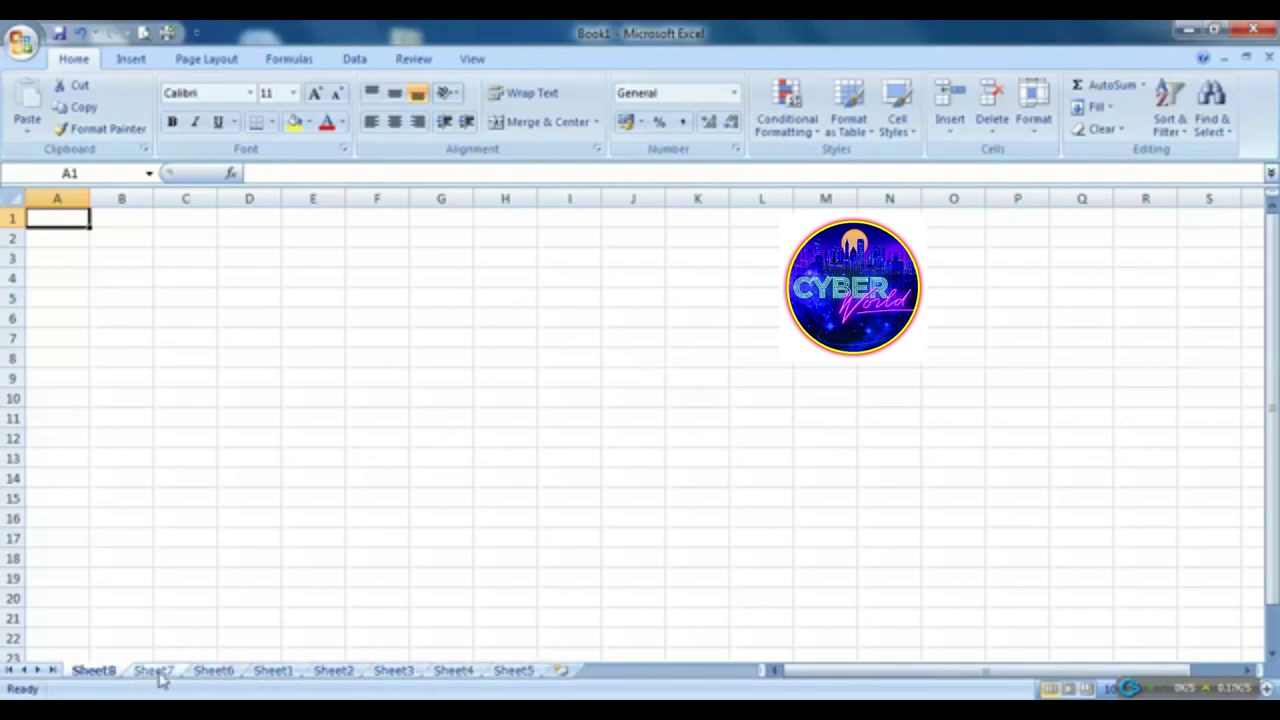
click(564, 672)
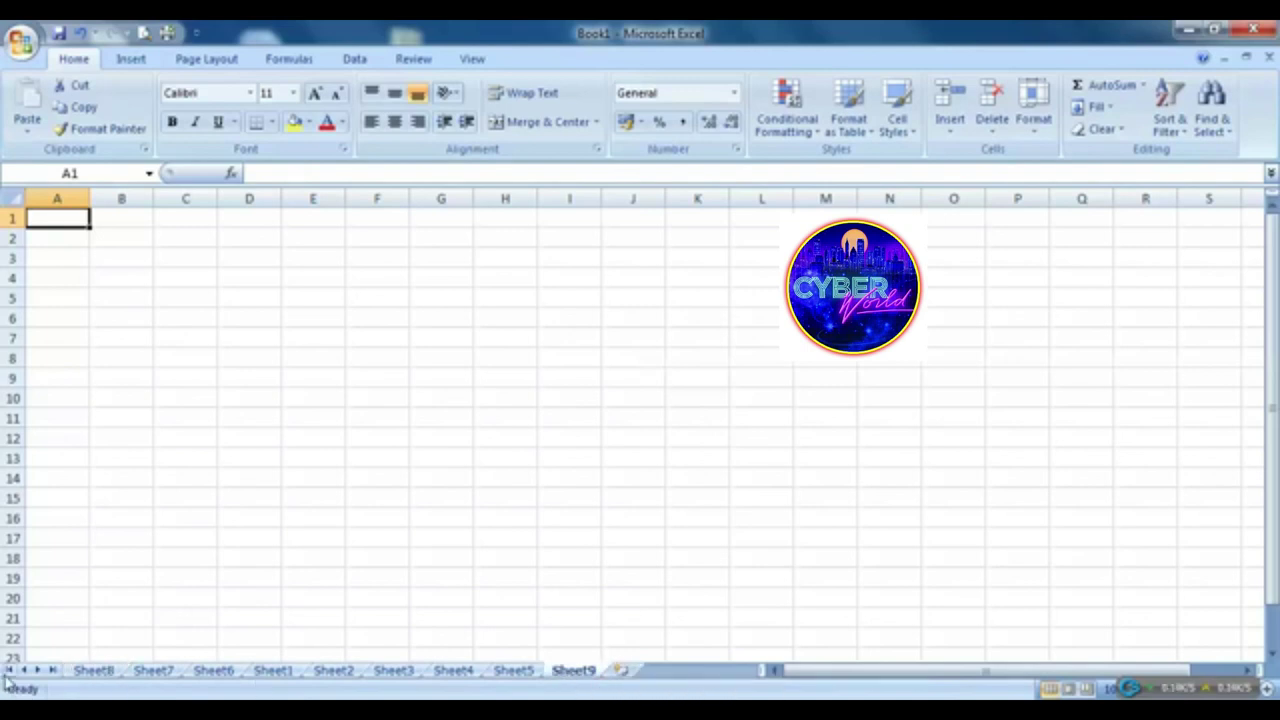
click(265, 352)
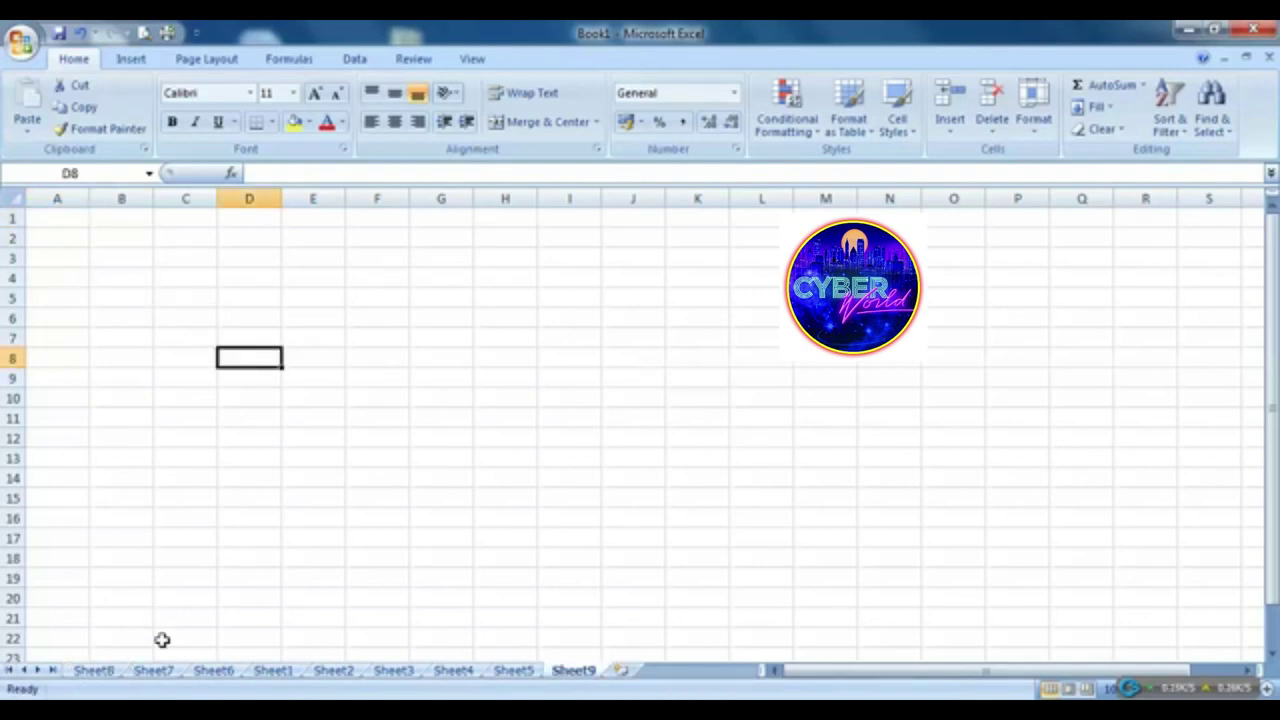
click(80, 671)
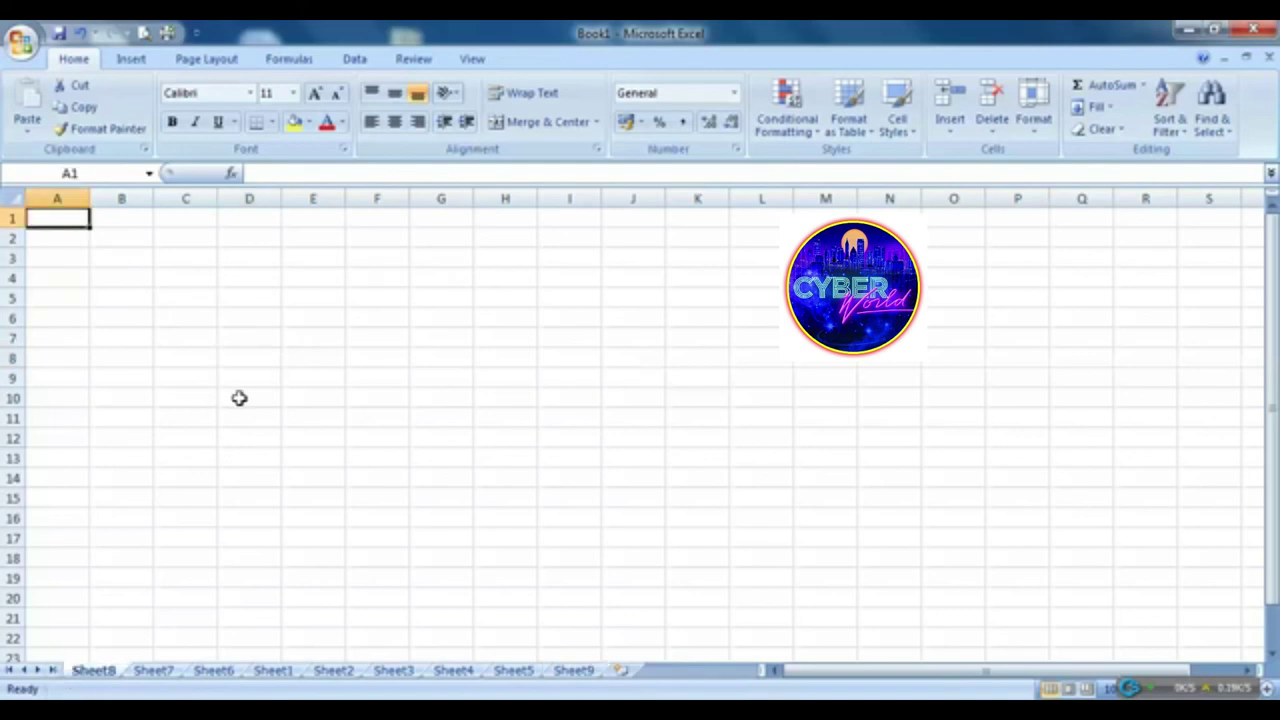